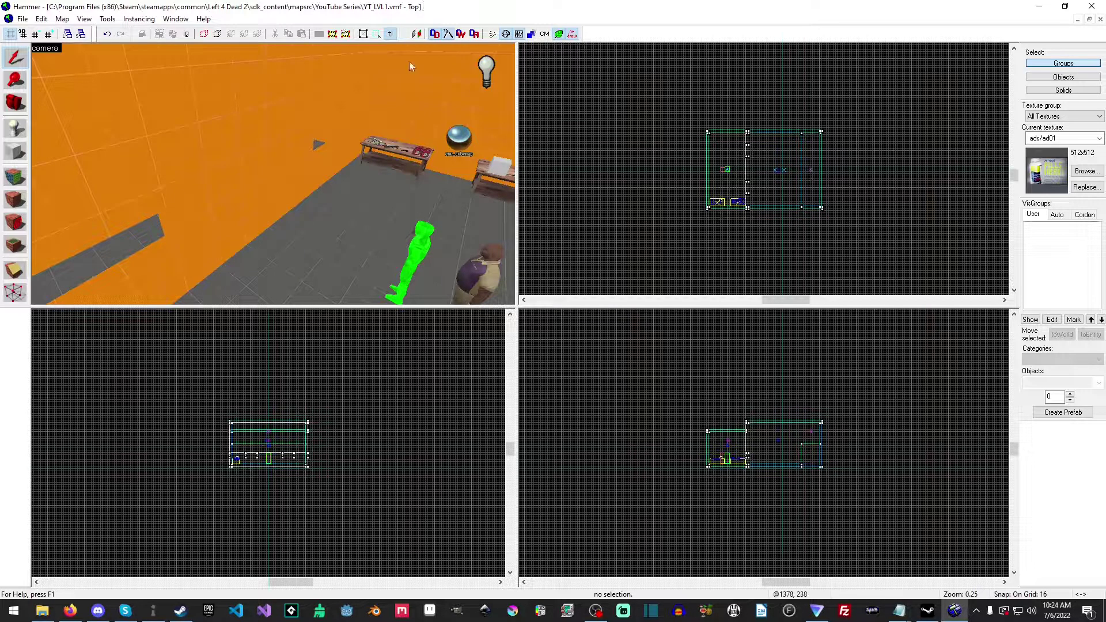
key(z)
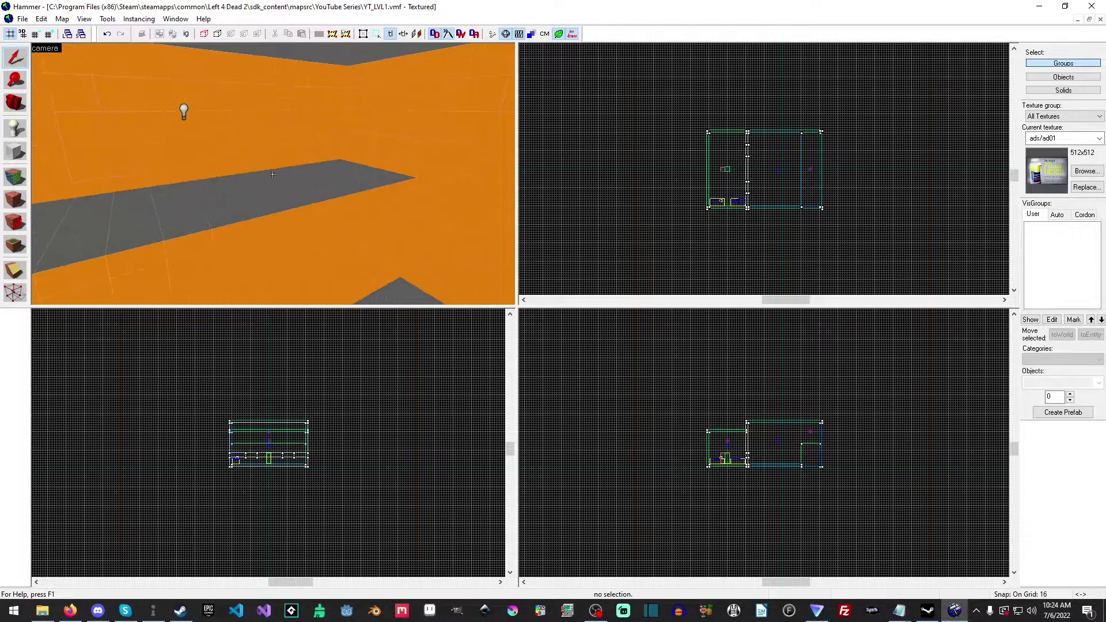
key(z)
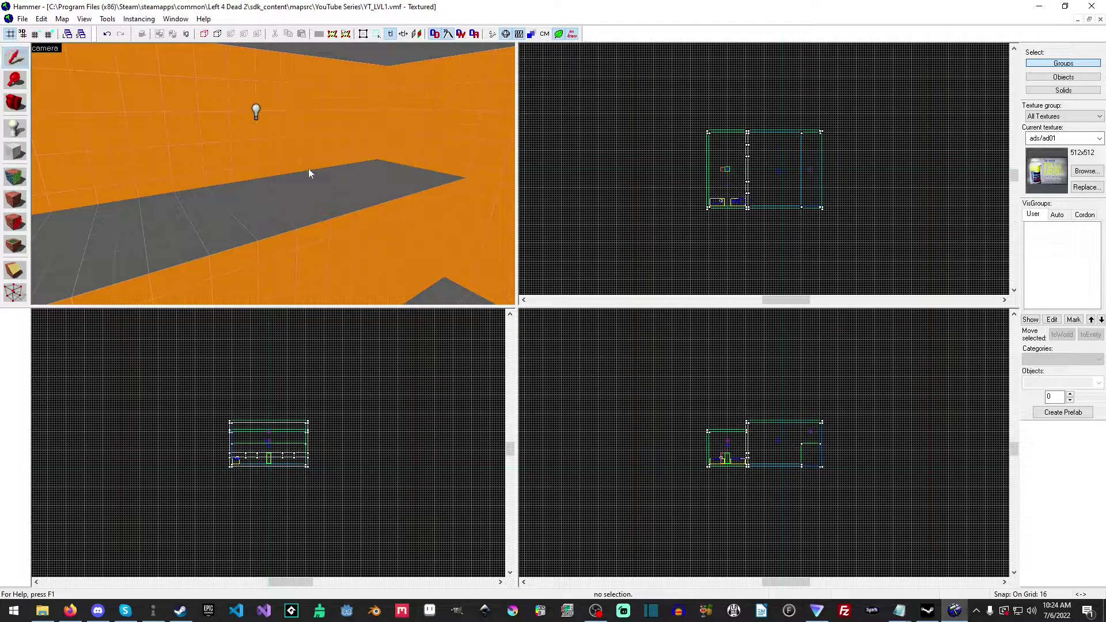
double_click(257, 114)
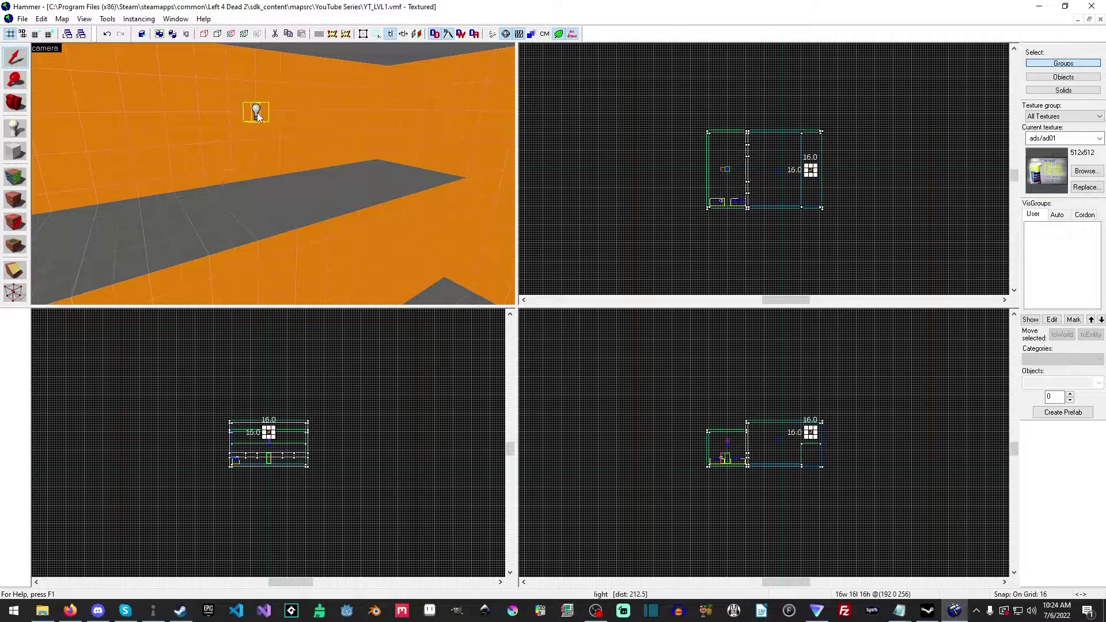
click(442, 287)
click(649, 253)
key(BackSpace)
key(BackSpace)
key(BackSpace)
text(100)
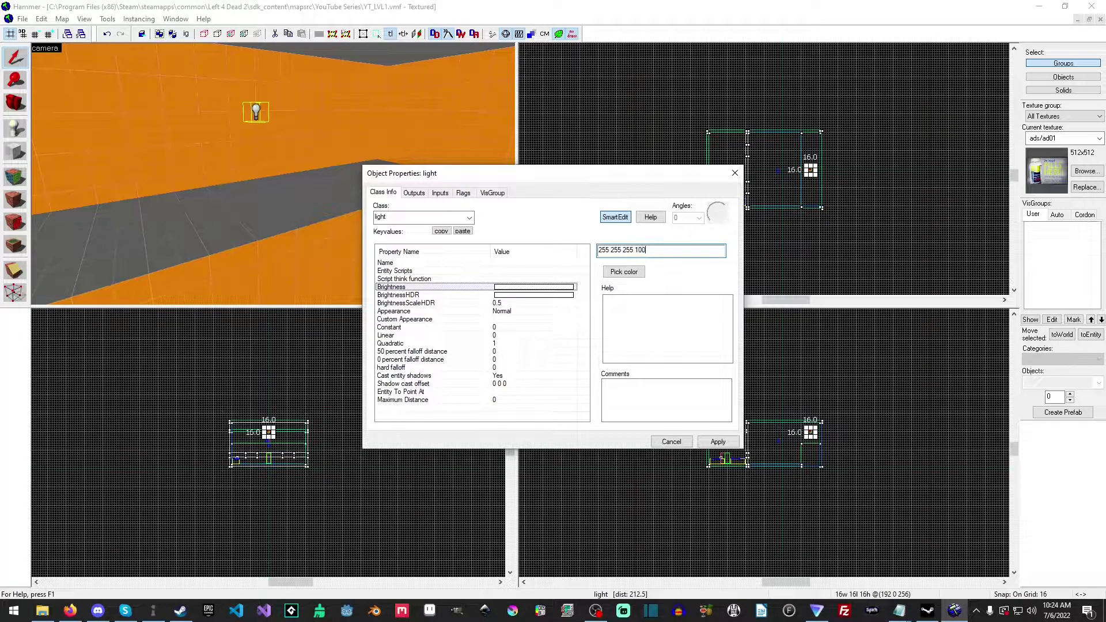
click(718, 441)
Step: Try clipping the dividing wall group across its width near the middle, keeping only one side, and undo the cut
key(w)
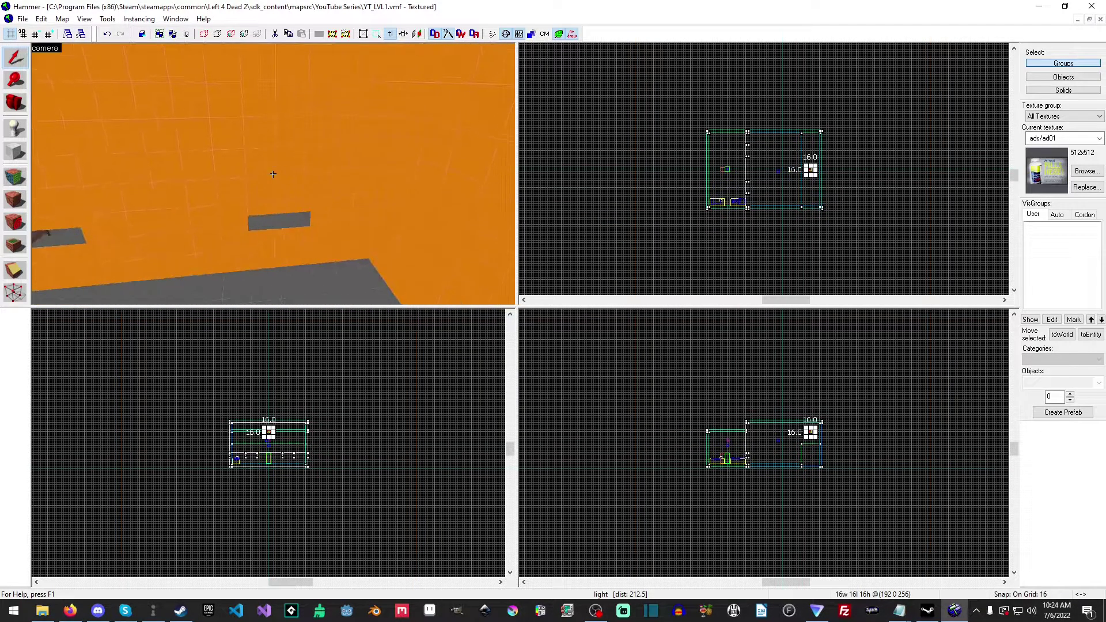
key(w)
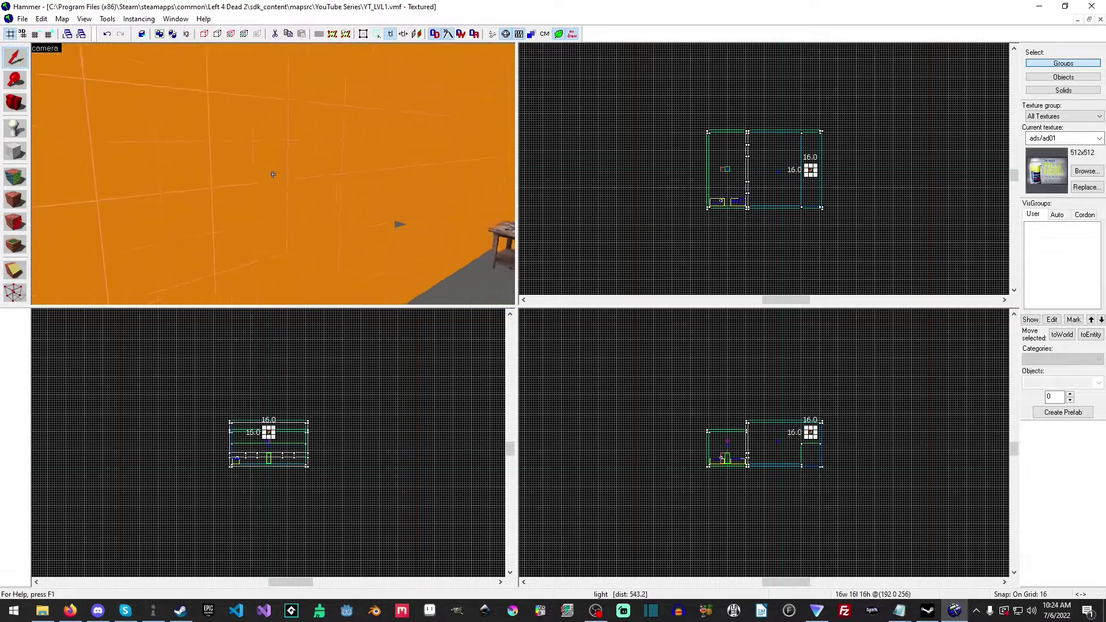
key(s)
key(Left)
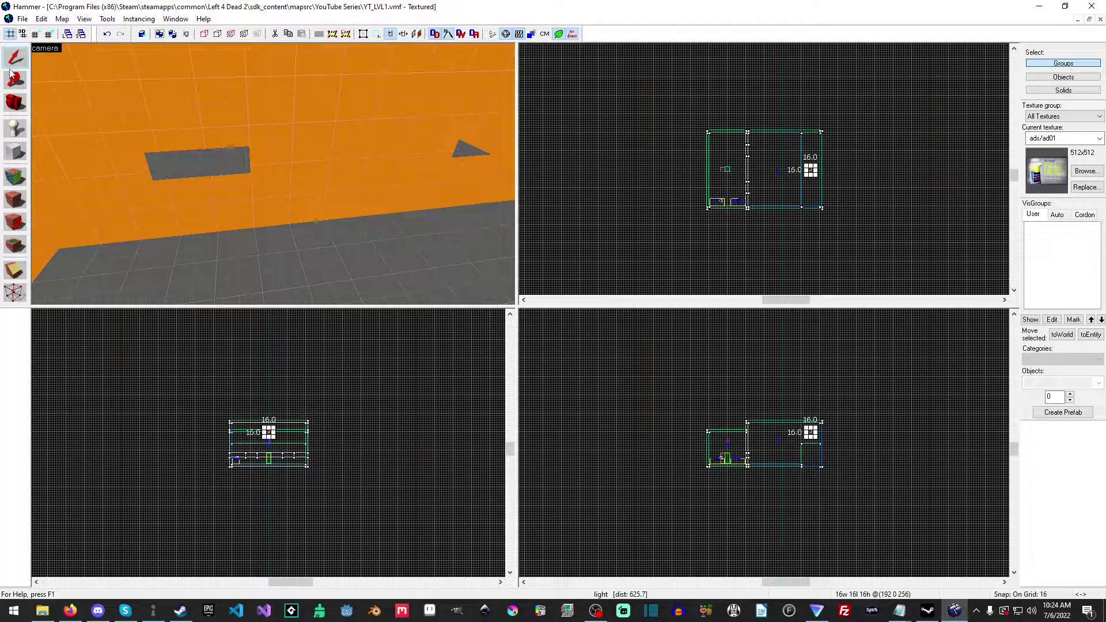
click(368, 136)
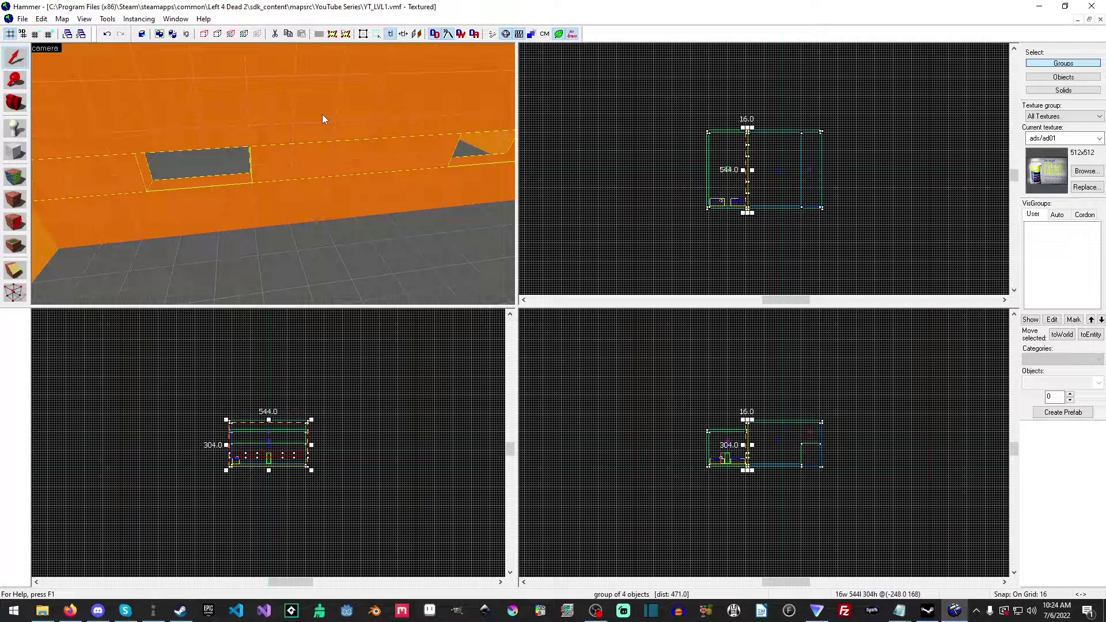
scroll(896, 207, up, 5)
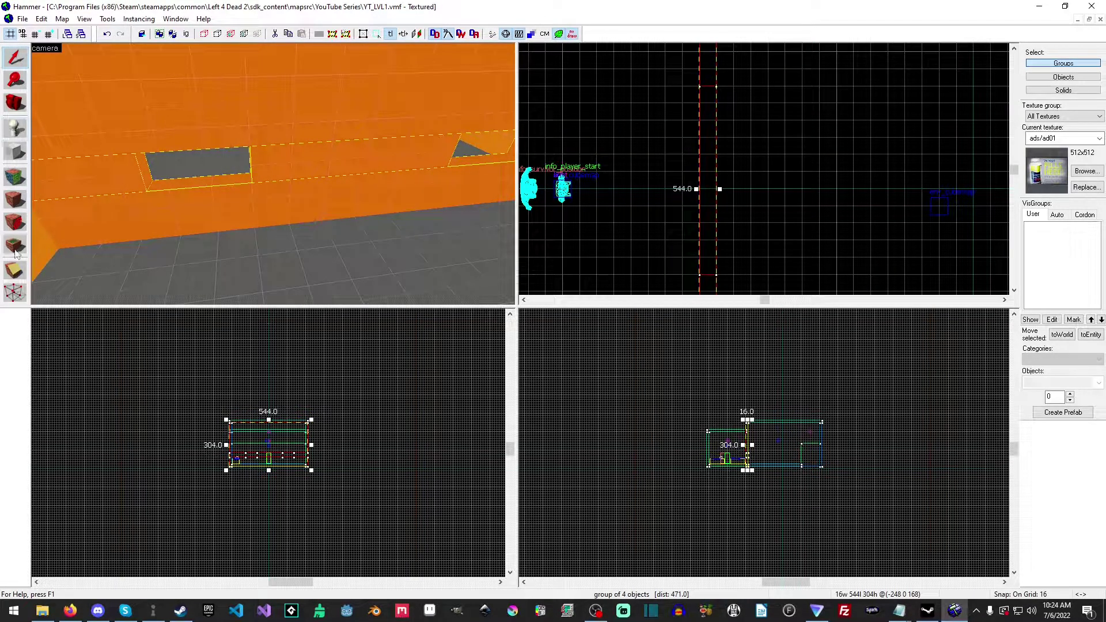
click(14, 270)
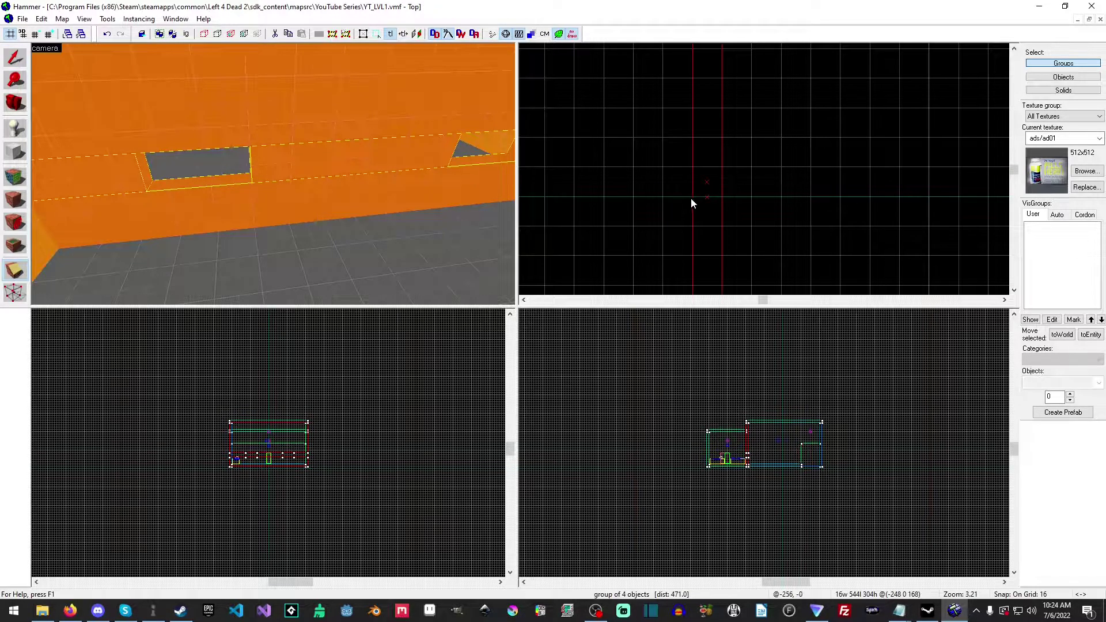
scroll(703, 173, down, 2)
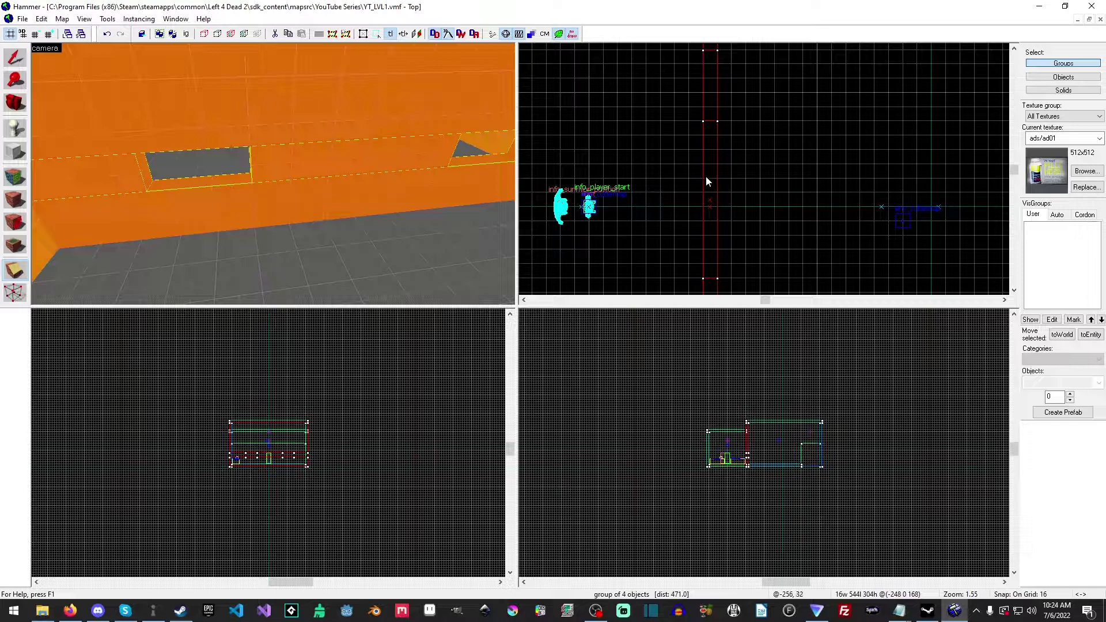
scroll(706, 175, up, 3)
scroll(694, 187, up, 2)
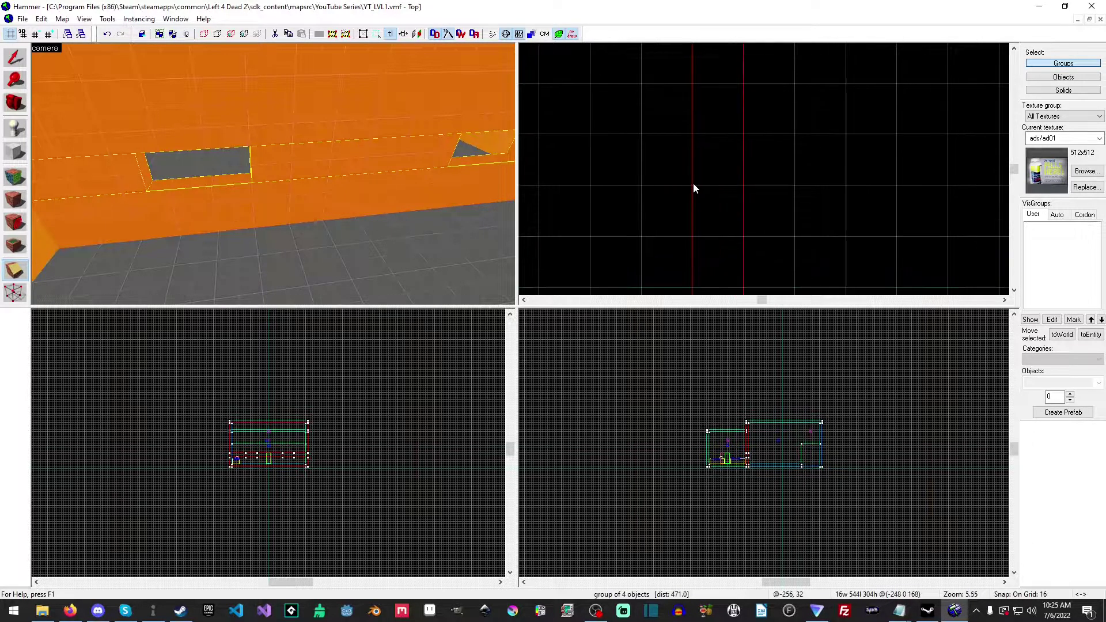
click(693, 186)
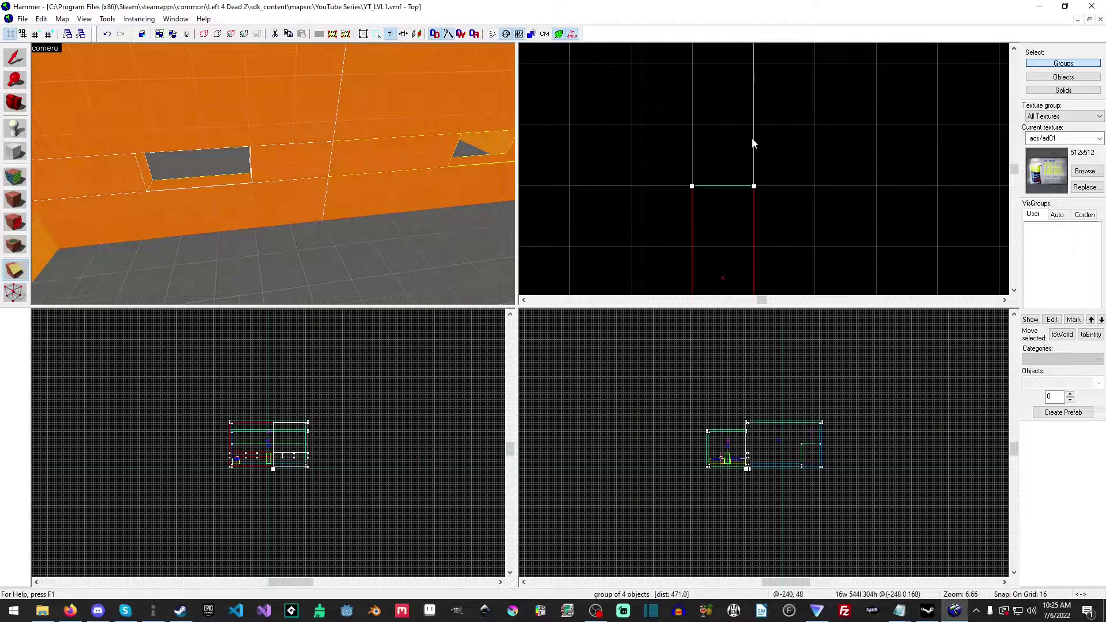
key(Return)
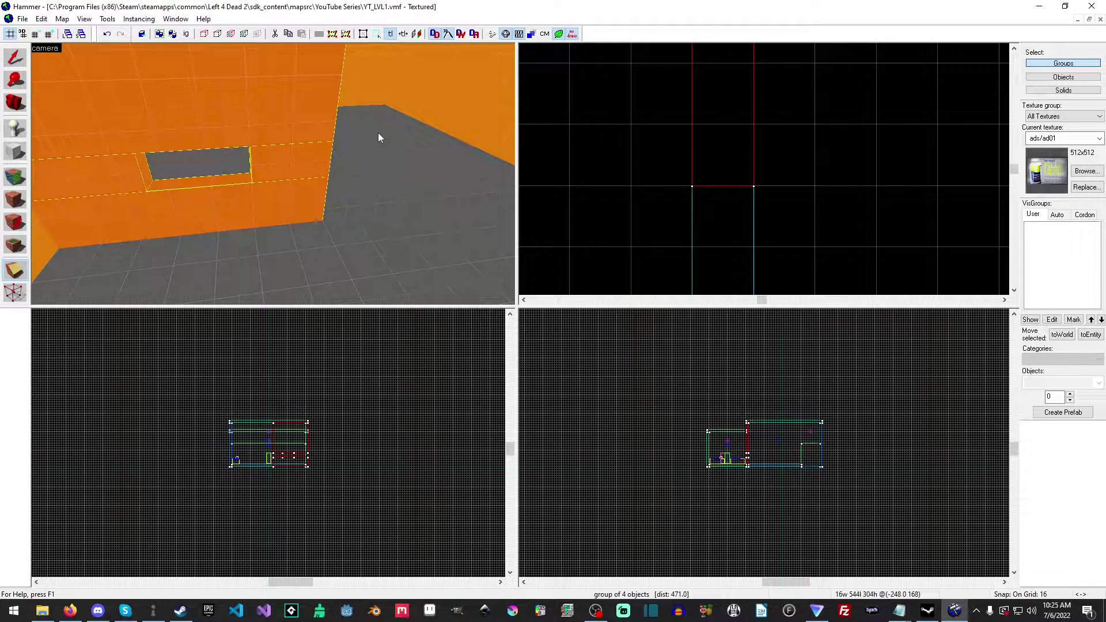
key(ctrl+z)
Step: Clip the dividing wall group across its 16-unit thickness near the middle, keeping the pieces on both sides
key(shift+s)
click(283, 130)
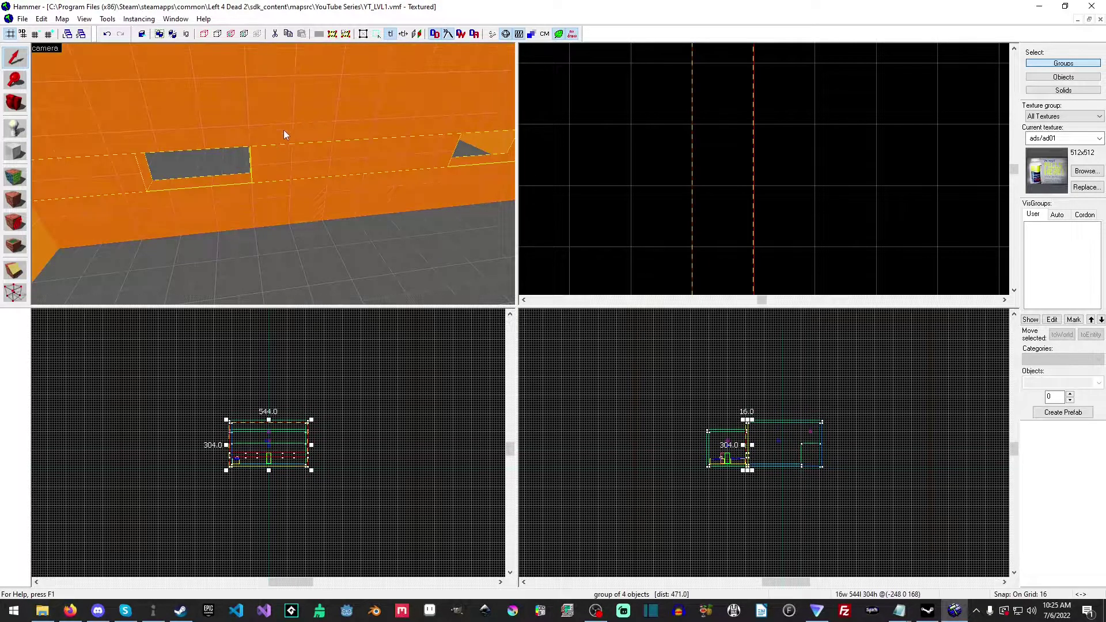
key(shift+x)
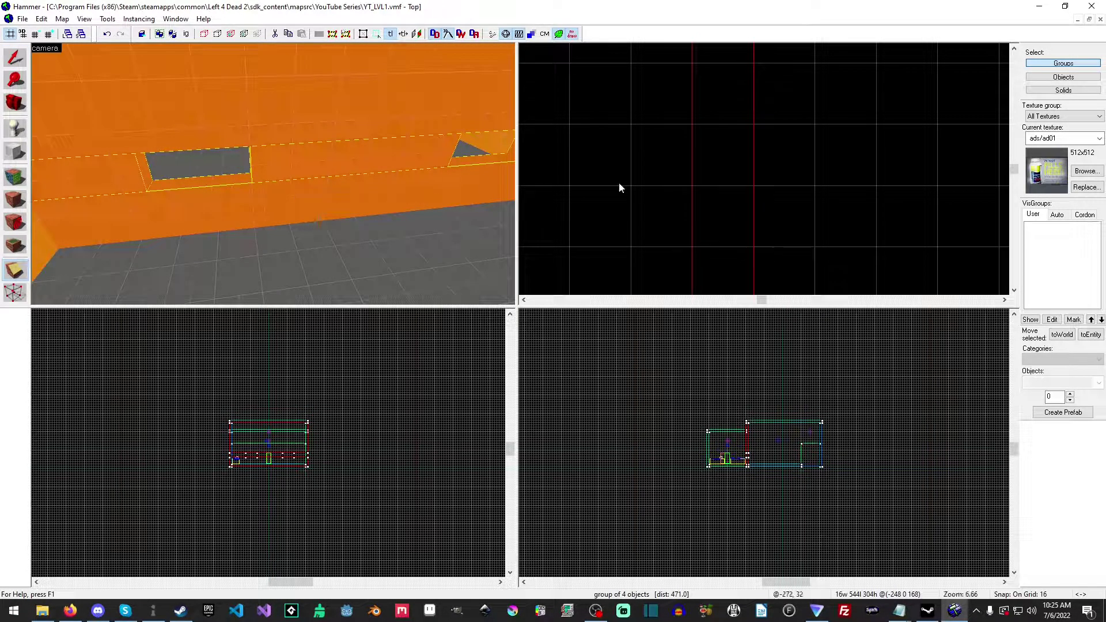
drag(691, 124, 754, 124)
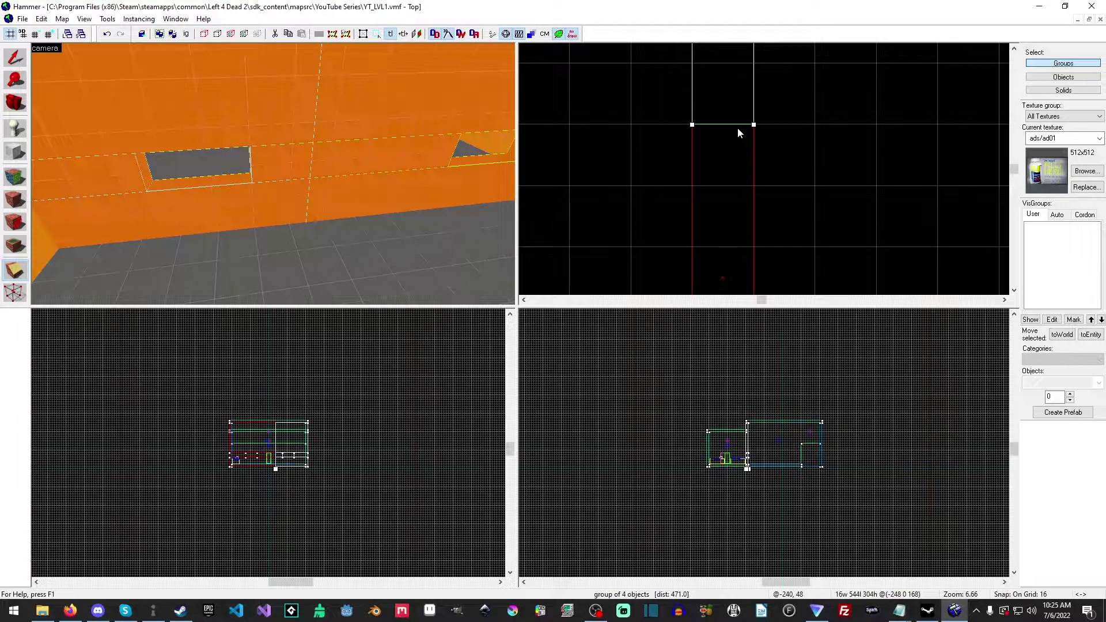
key(shift+x)
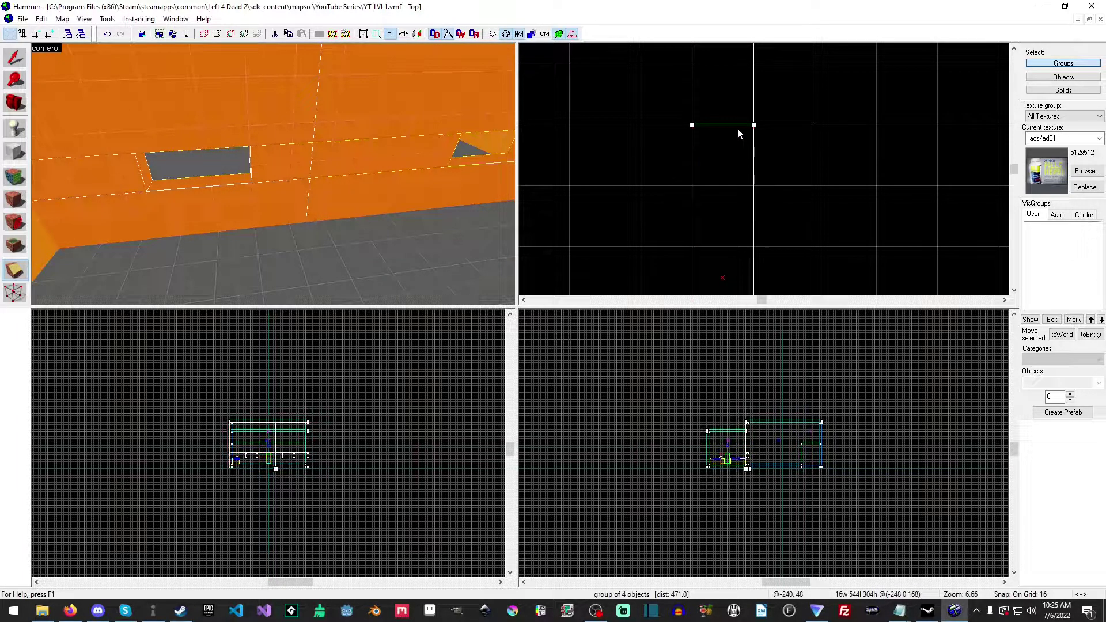
key(Return)
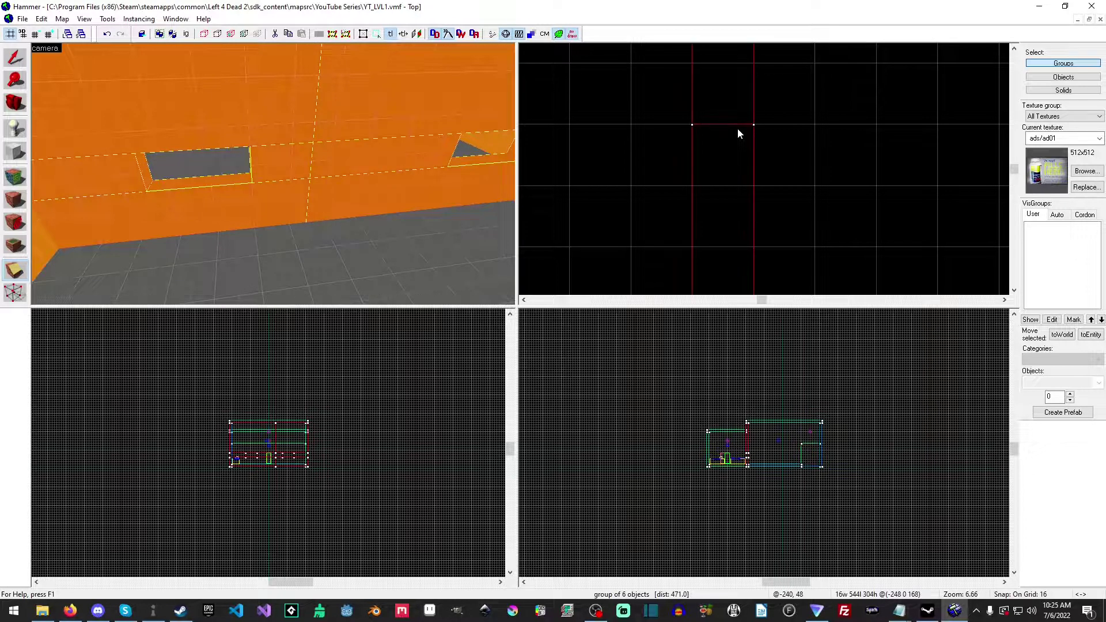
click(15, 57)
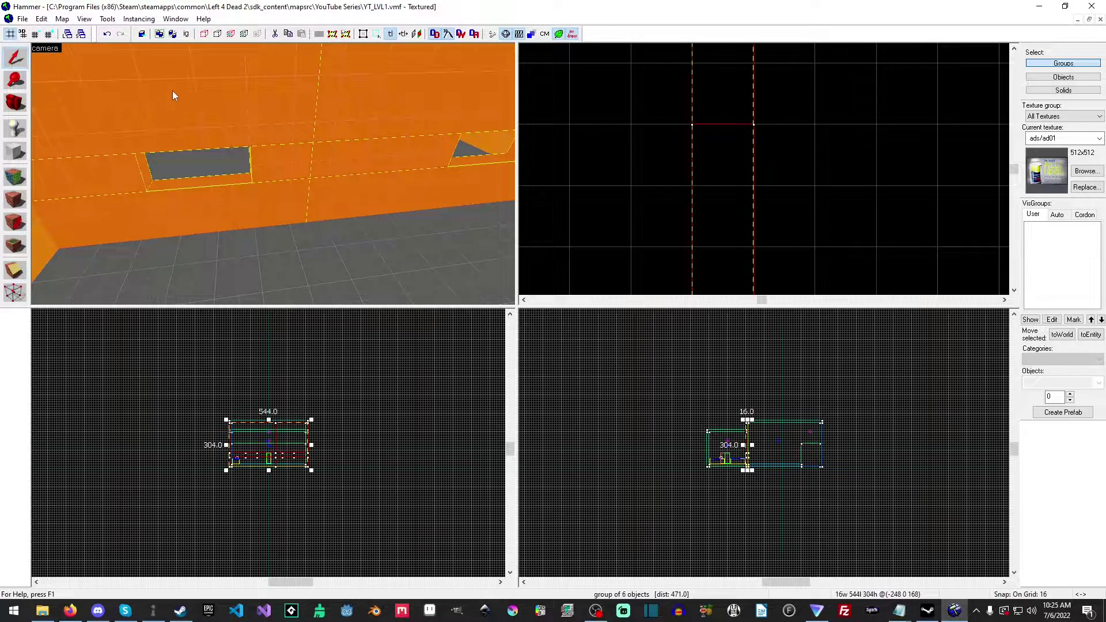
Step: Delete the entire windowed dividing wall group between the two rooms
key(z)
key(z)
key(z)
key(w)
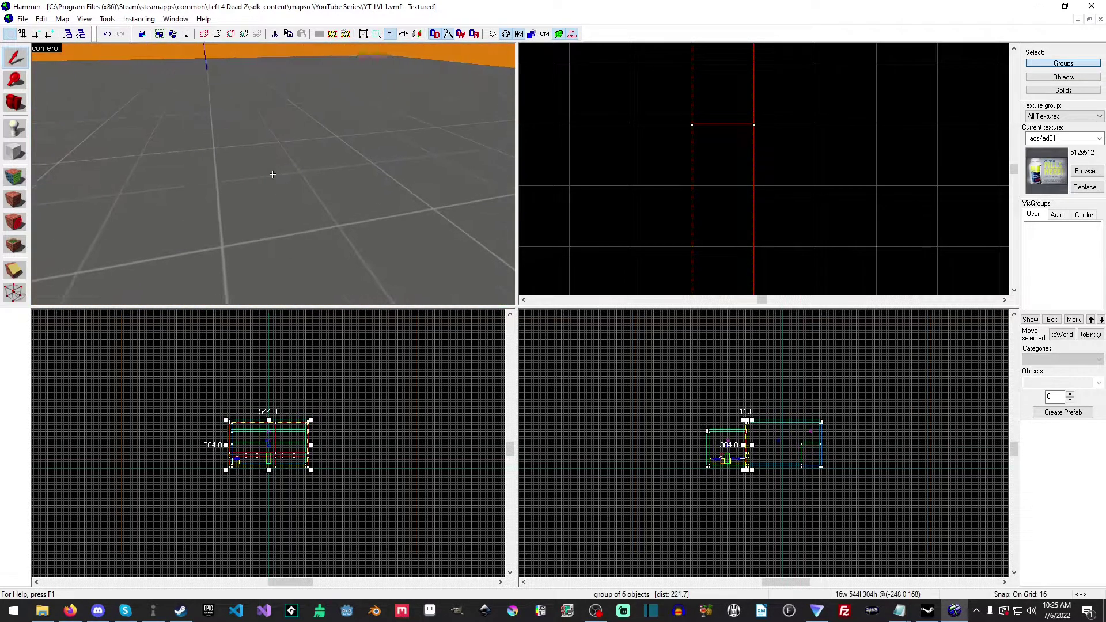
key(s)
key(z)
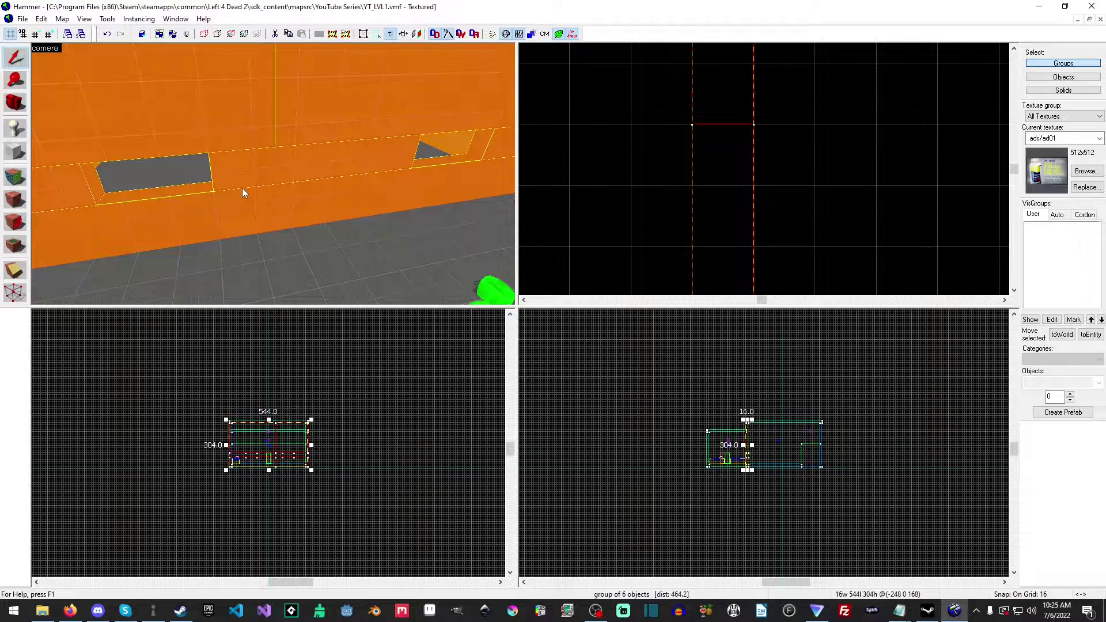
key(Delete)
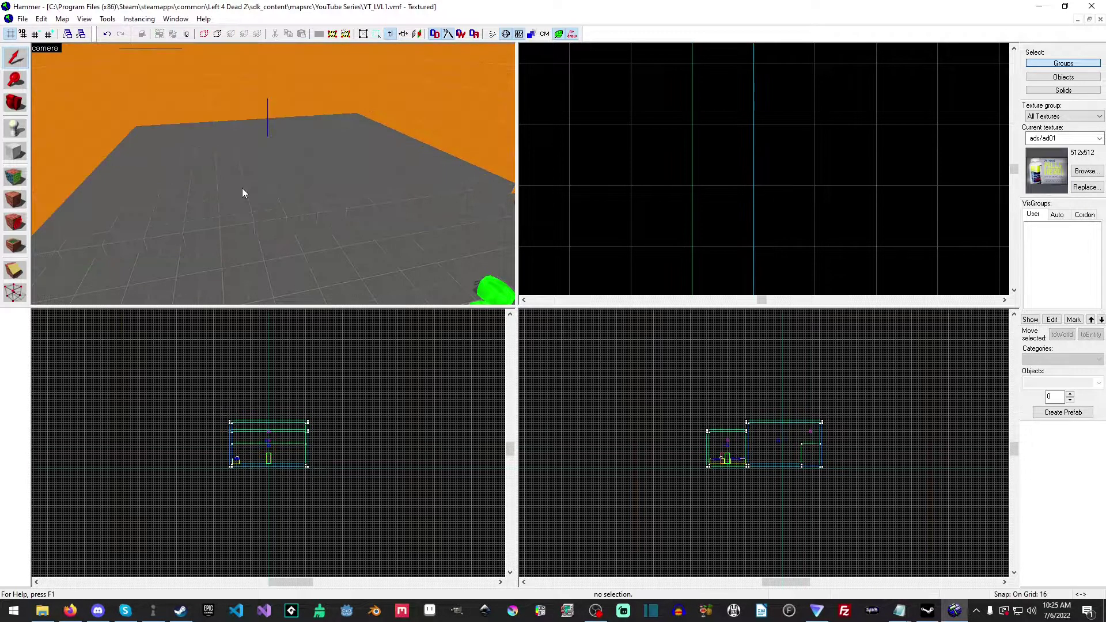
Step: Delete the larger room's floor brush, leaving the smaller room's floor in place
key(z)
key(w)
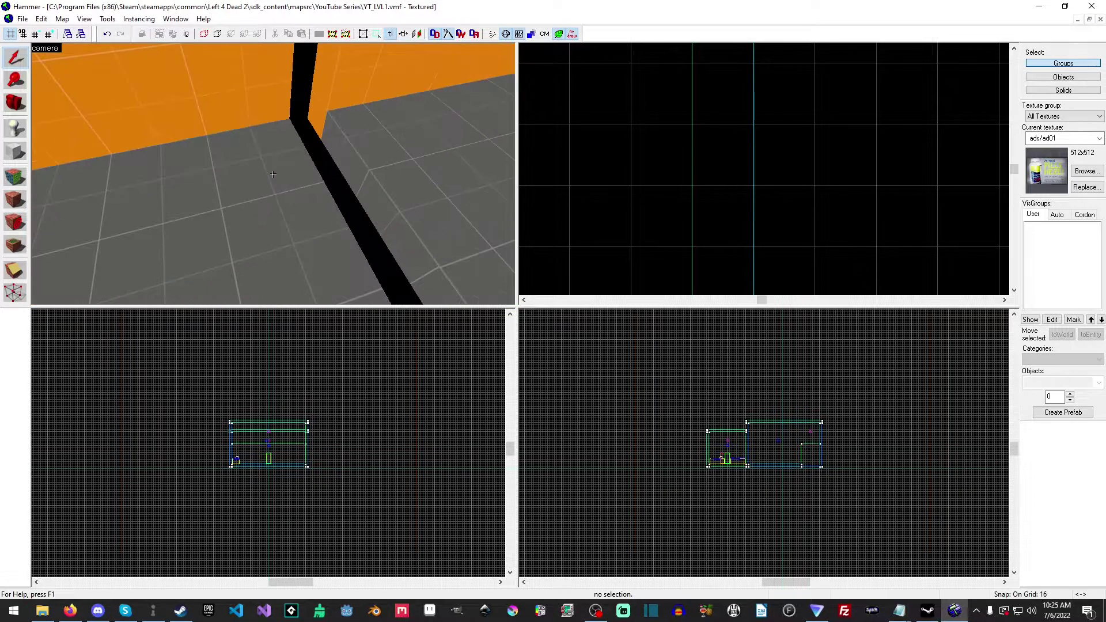
key(d)
key(a)
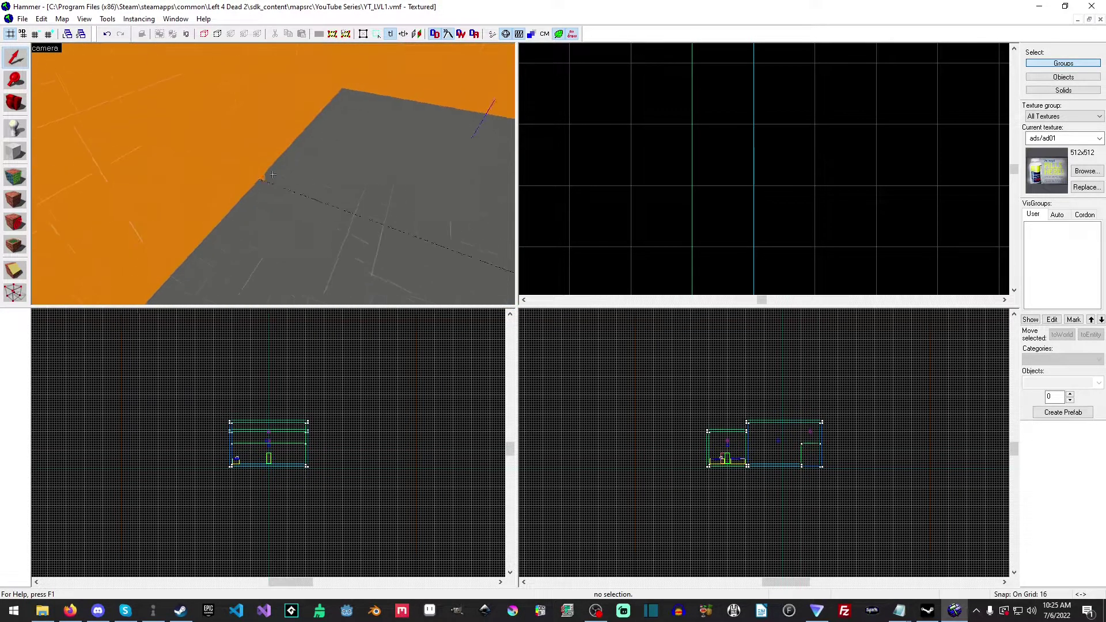
key(s)
key(z)
click(274, 181)
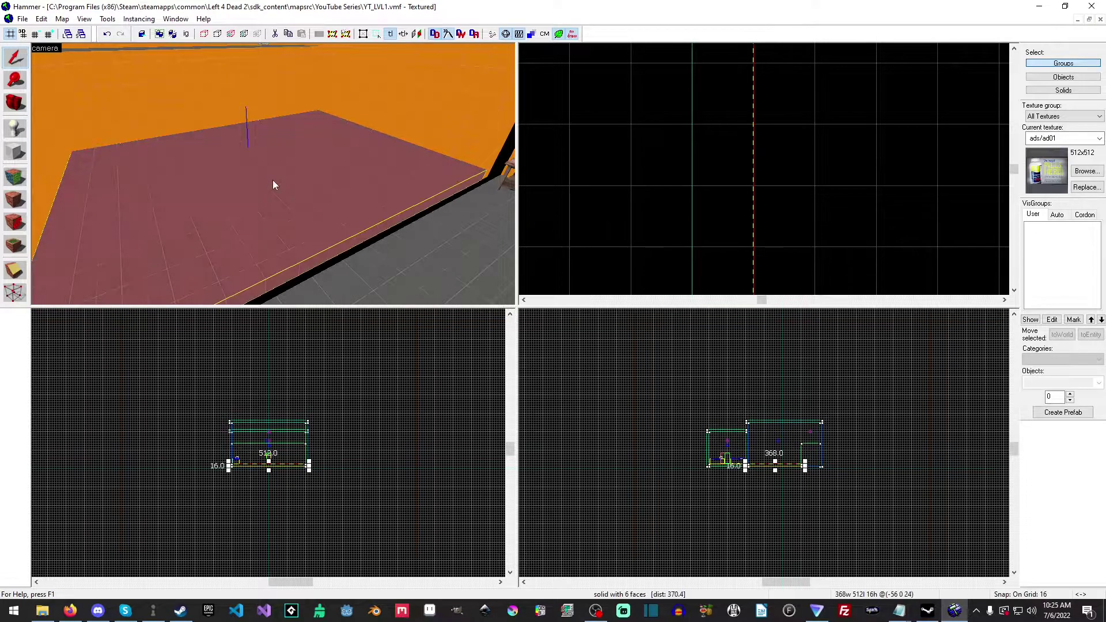
key(Delete)
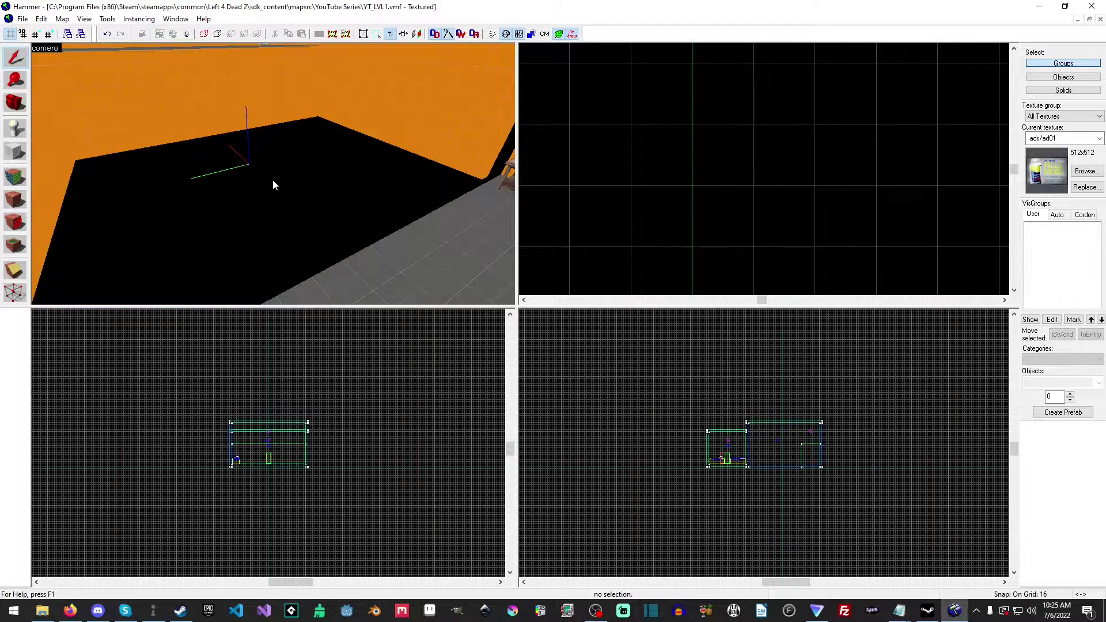
Step: Filter the textures by "dev" and make the gray dev/dev_measuregeneric01b the current texture
click(1085, 171)
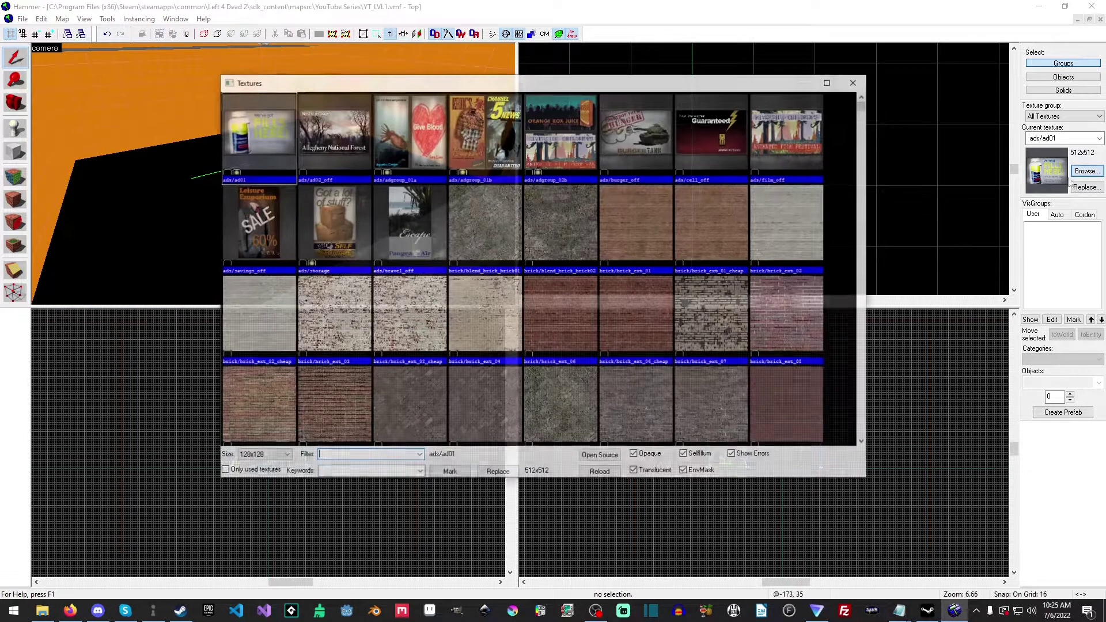
click(396, 460)
text(dev)
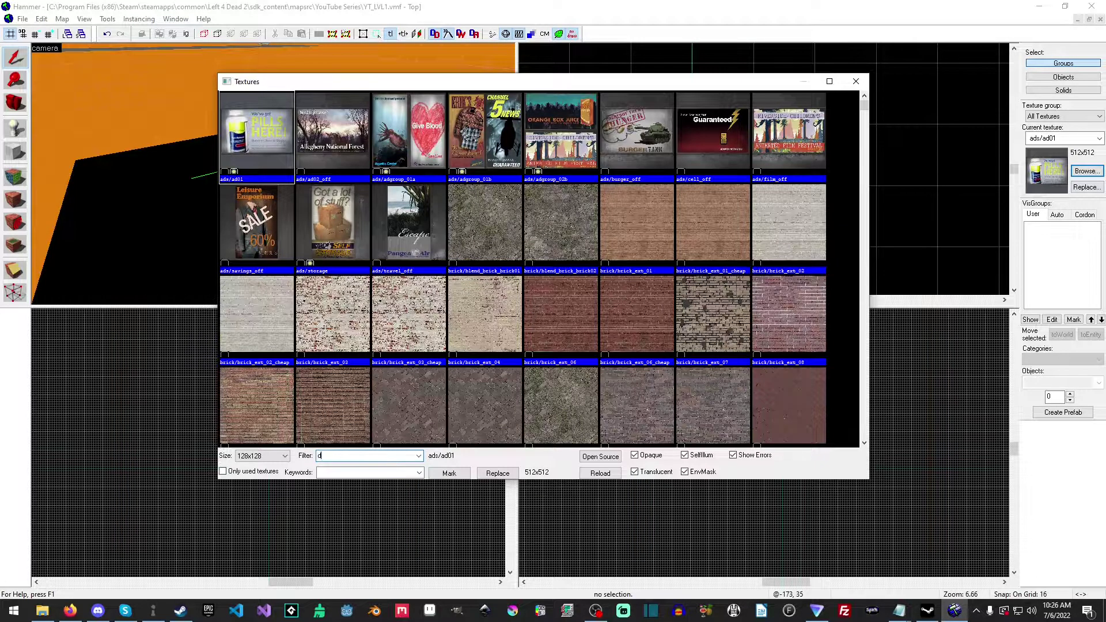
click(476, 312)
scroll(491, 322, down, 10)
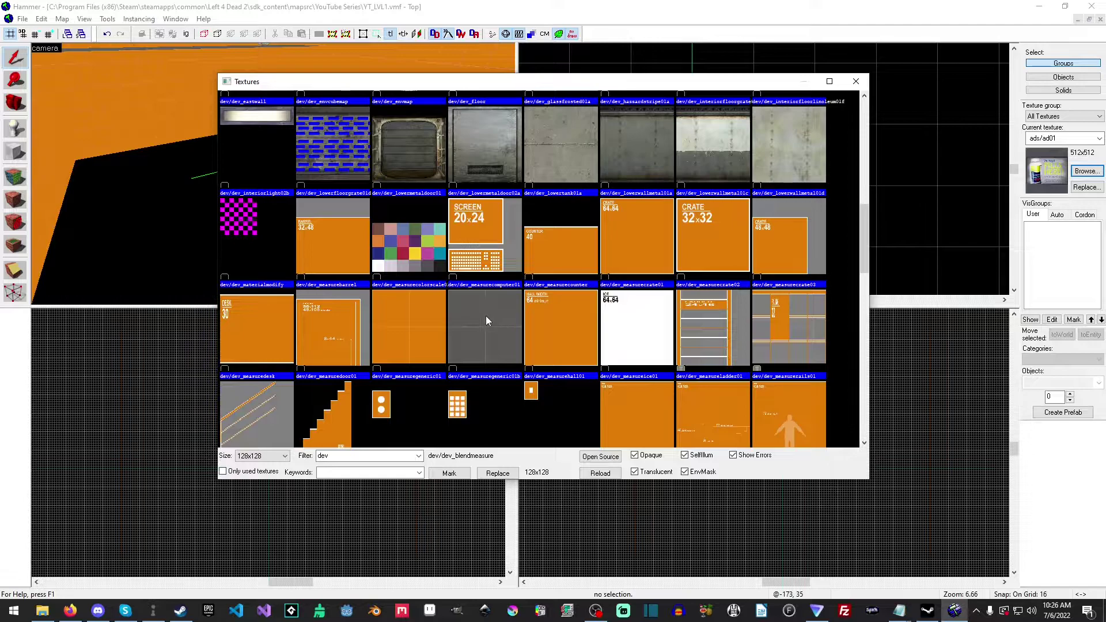
double_click(486, 316)
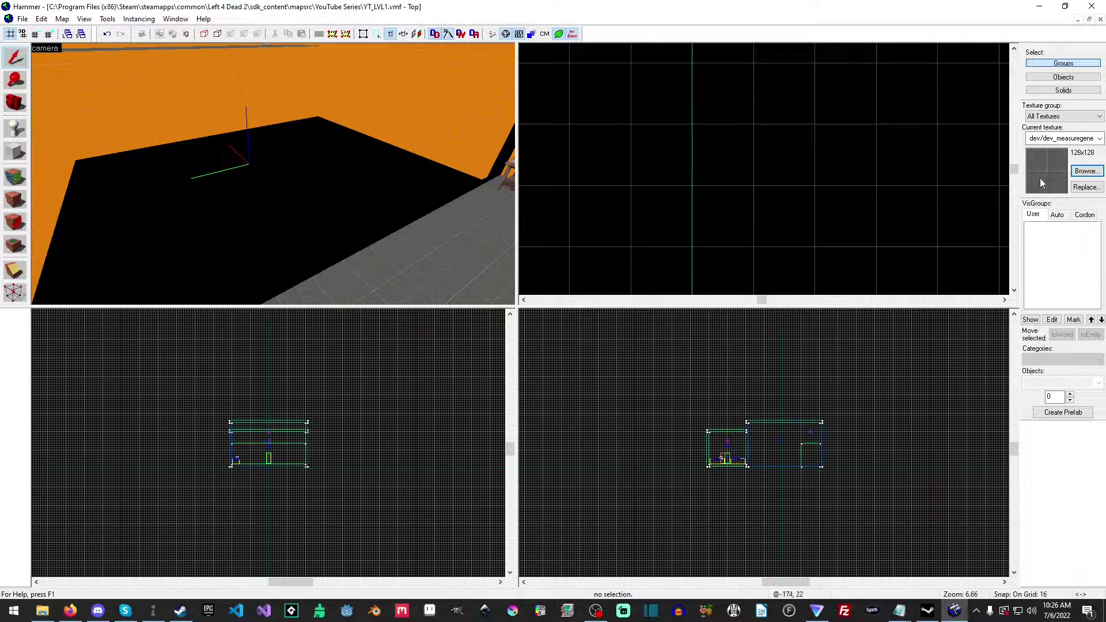
Step: Extend the smaller room's floor brush across the larger room's empty floor area to a width of 640 units
click(424, 266)
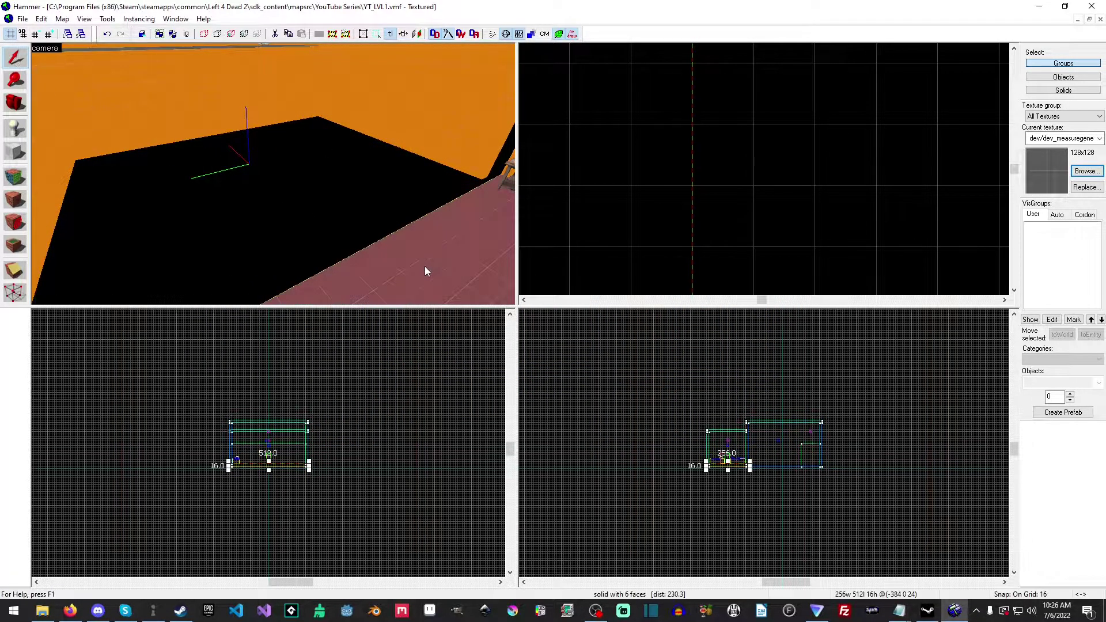
scroll(744, 150, down, 10)
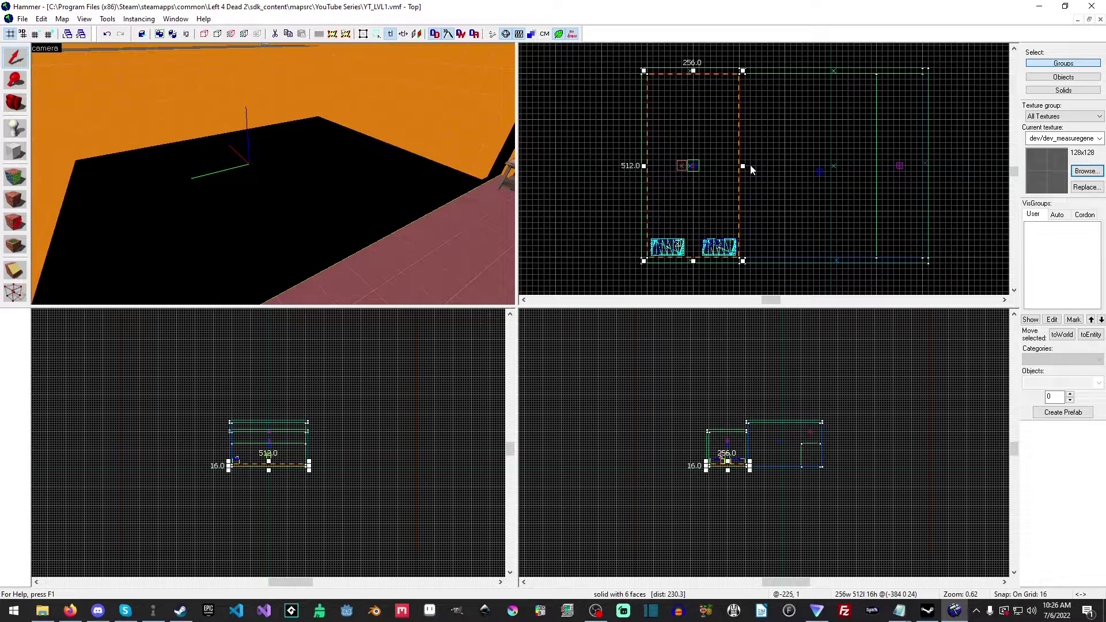
drag(742, 166, 877, 161)
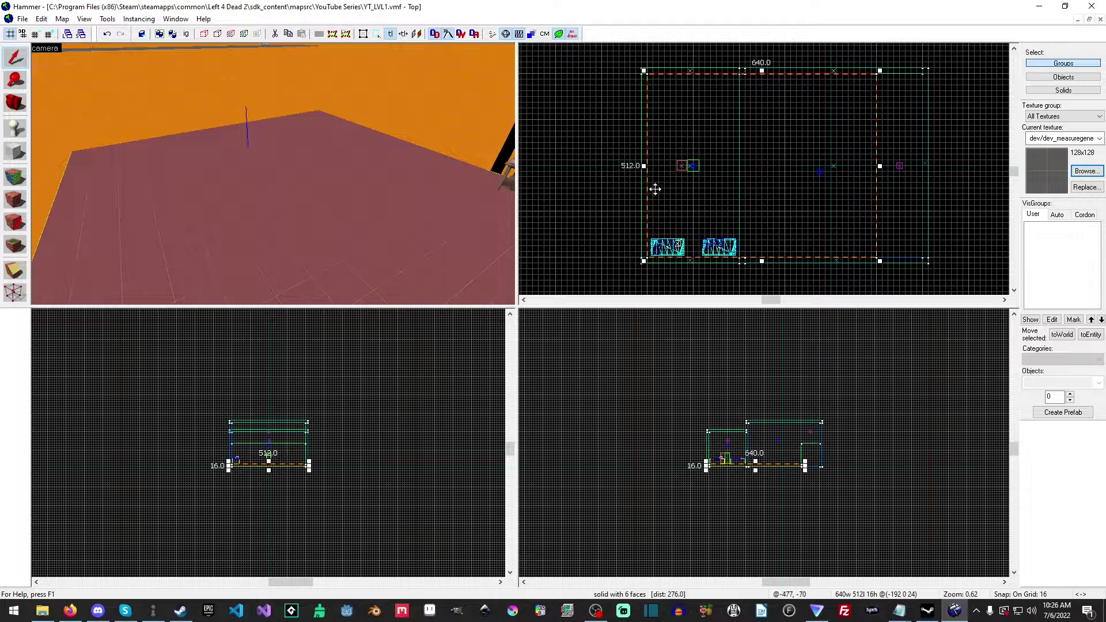
Step: Lengthen the larger room's side wall on the weapon tables' side to 528 units so it meets the smaller room's wall
click(455, 85)
scroll(639, 242, up, 8)
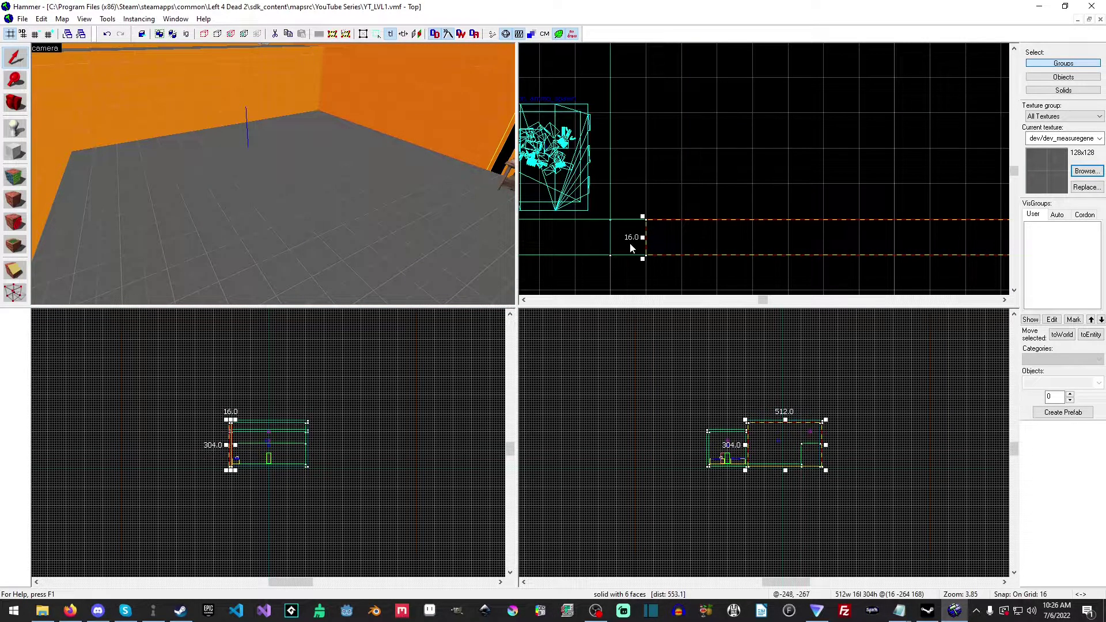
drag(642, 237, 612, 237)
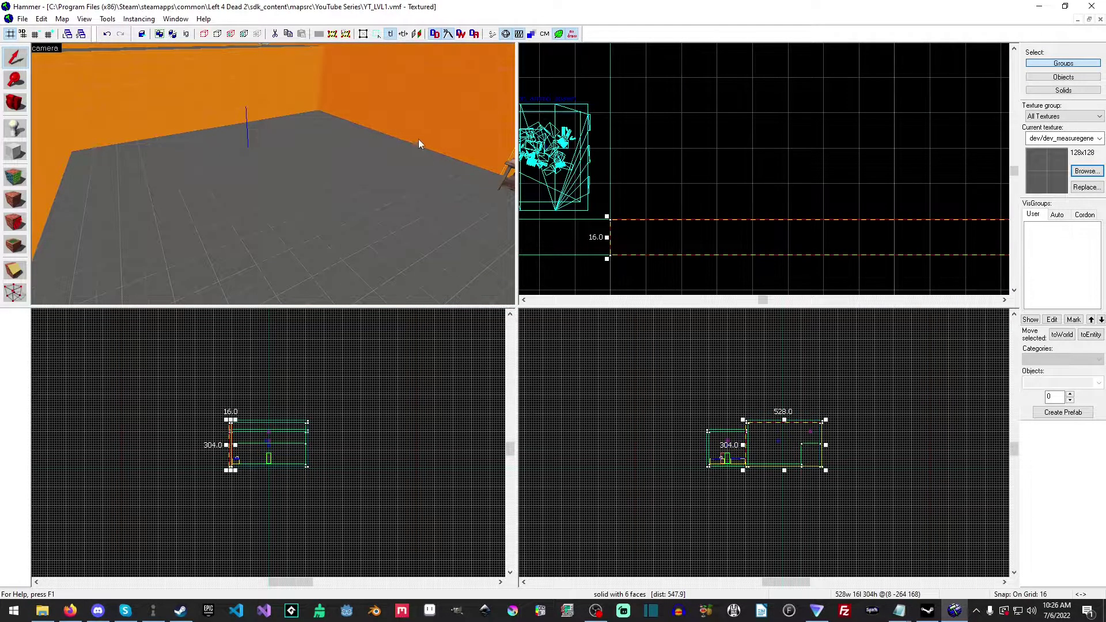
Step: Lengthen the larger room's opposite side wall to 512 units so it meets the smaller room's wall, and clear the selection
key(z)
key(z)
click(299, 183)
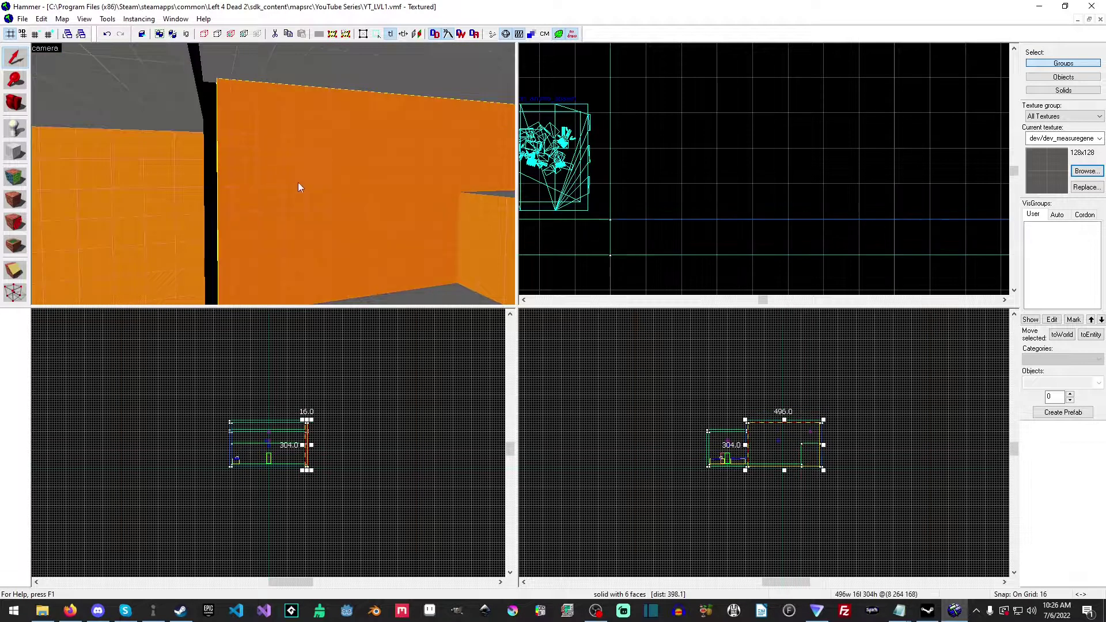
scroll(716, 199, down, 10)
middle_drag(834, 138, 747, 235)
scroll(838, 100, up, 5)
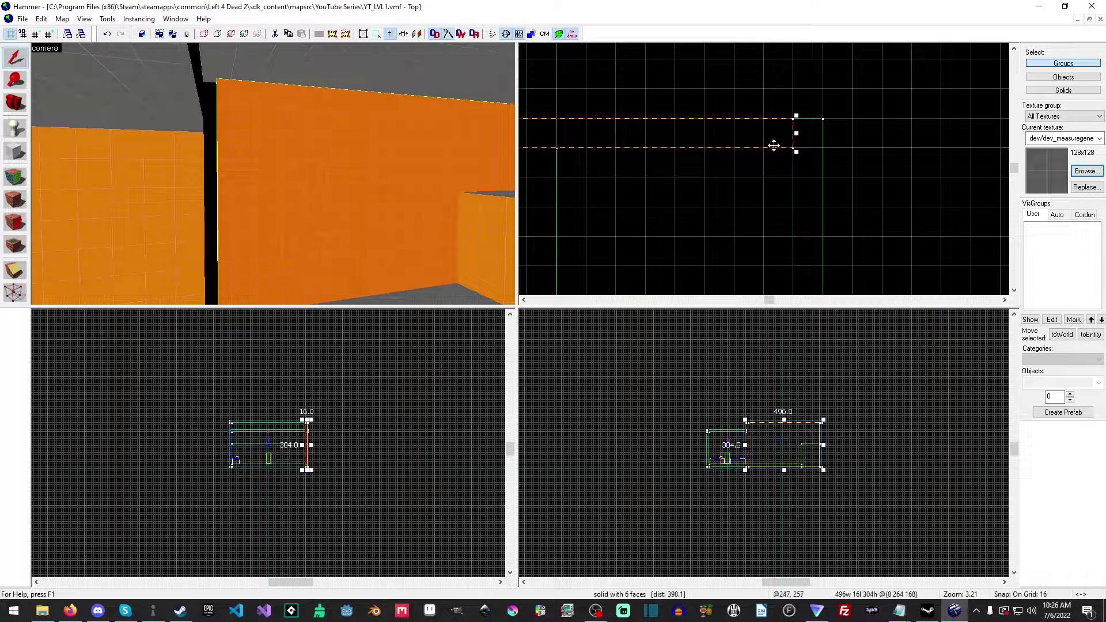
middle_drag(554, 178, 846, 195)
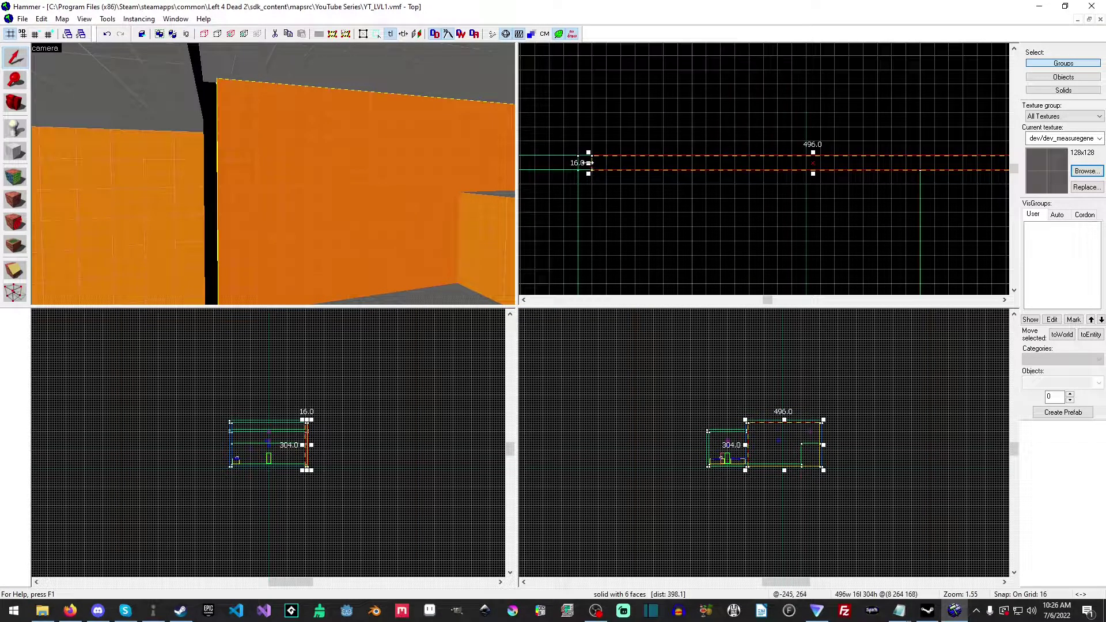
drag(588, 162, 576, 162)
key(Escape)
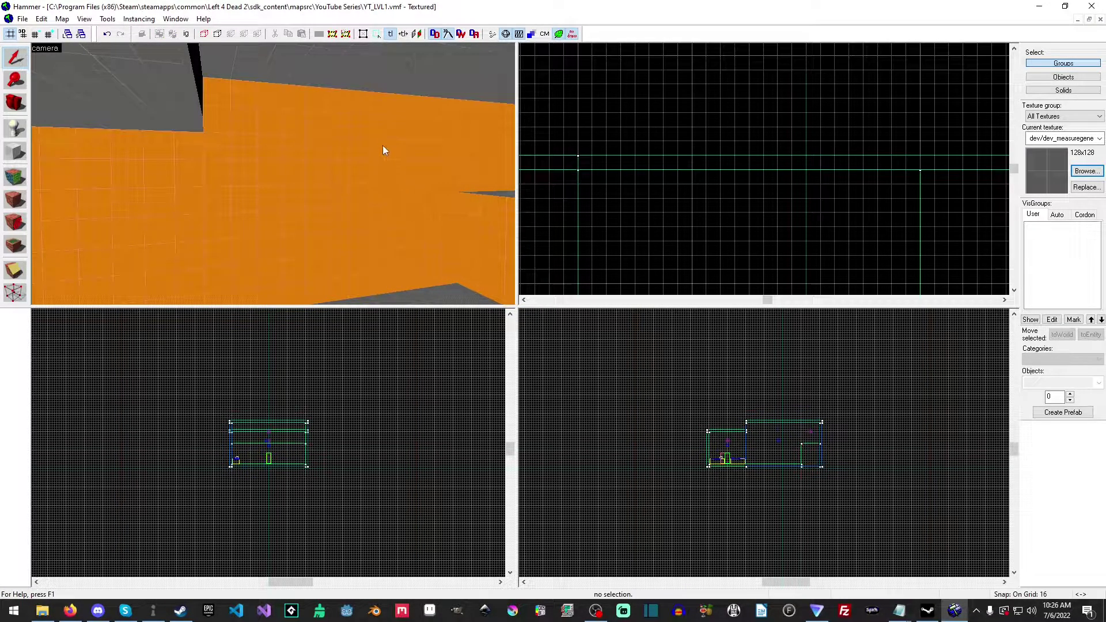
Step: Make the orange dev measure texture the current texture
key(z)
key(s)
key(z)
click(1086, 171)
double_click(403, 146)
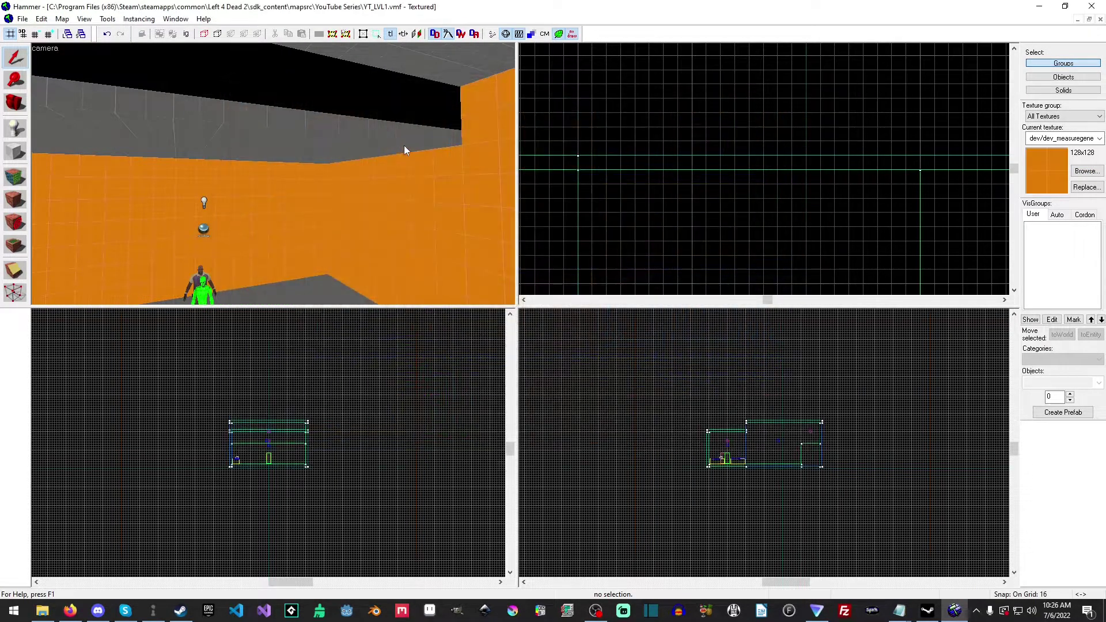
Step: Create an orange dividing wall block 16 units thick, 512 long and 304 high between the two rooms
click(449, 195)
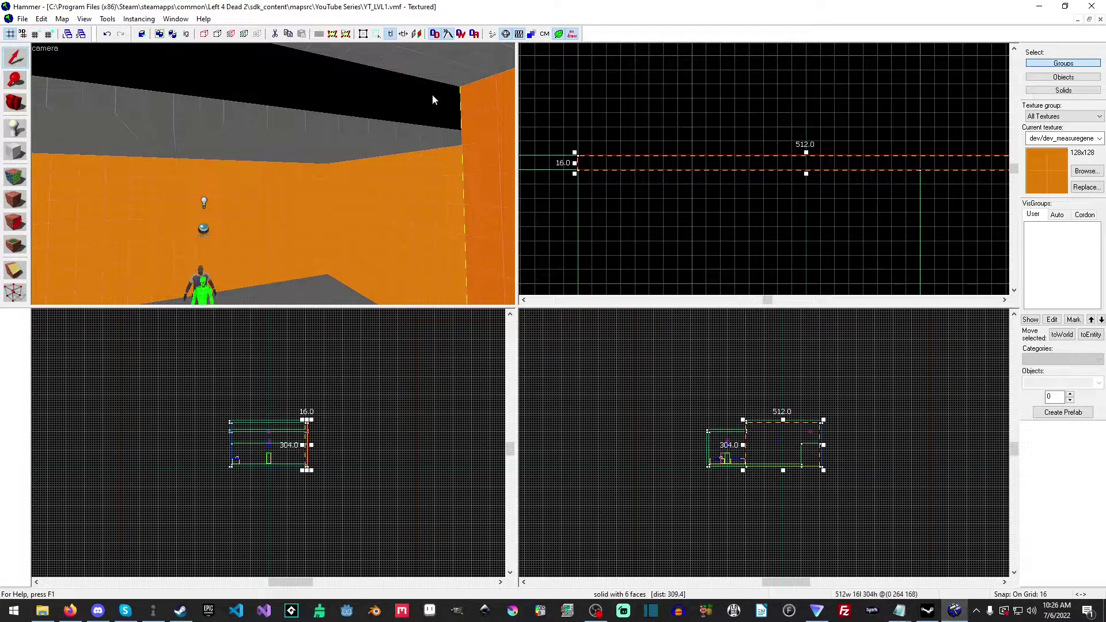
click(15, 151)
drag(578, 172, 594, 201)
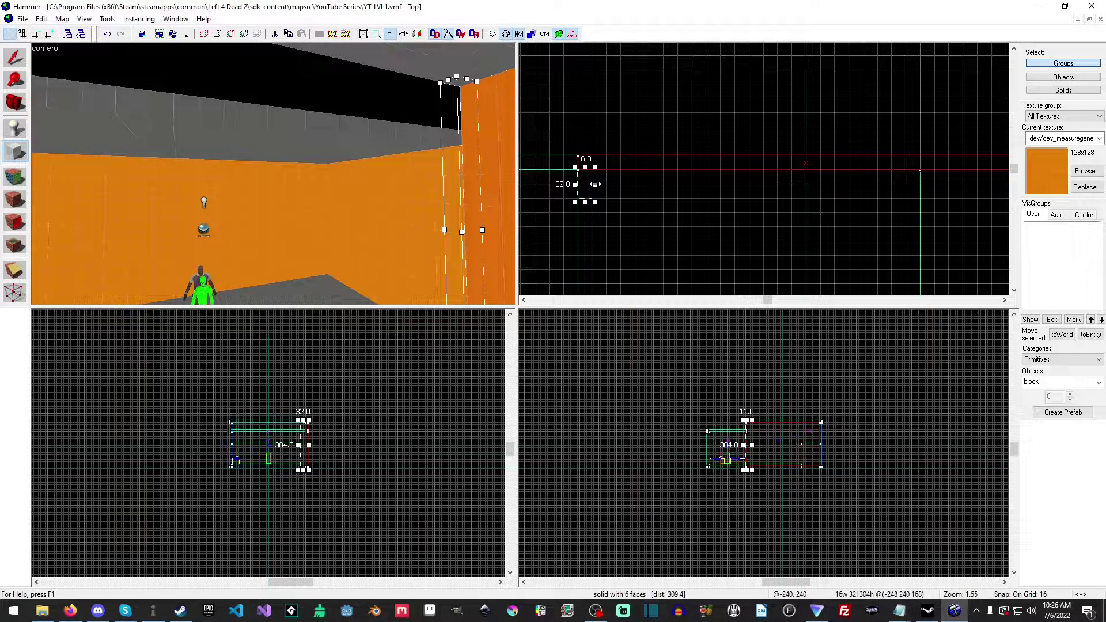
scroll(647, 254, down, 4)
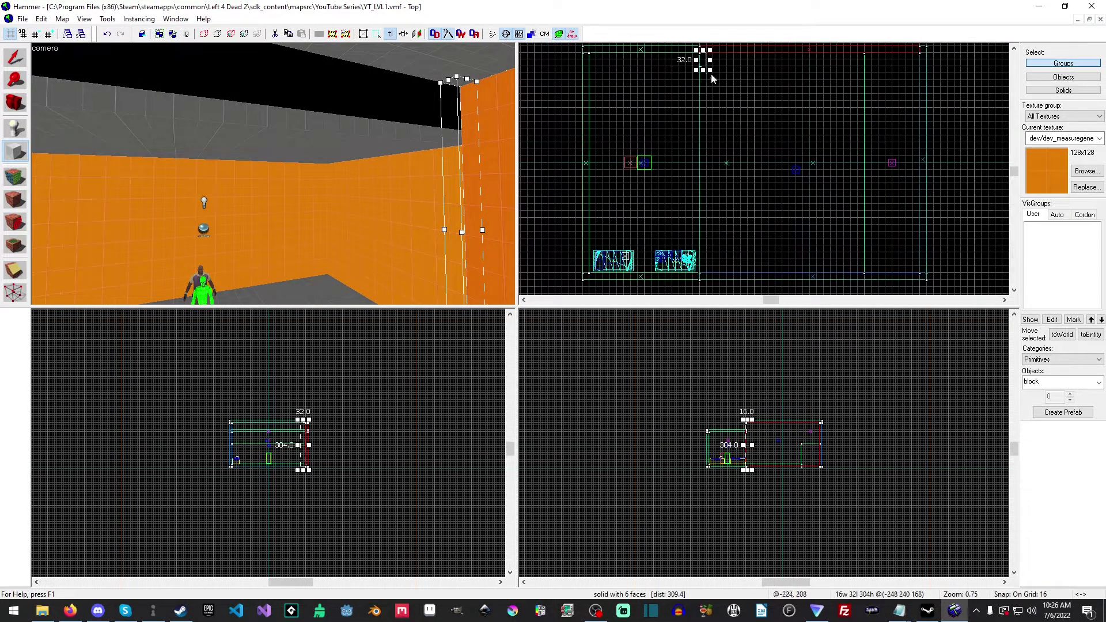
drag(704, 70, 704, 277)
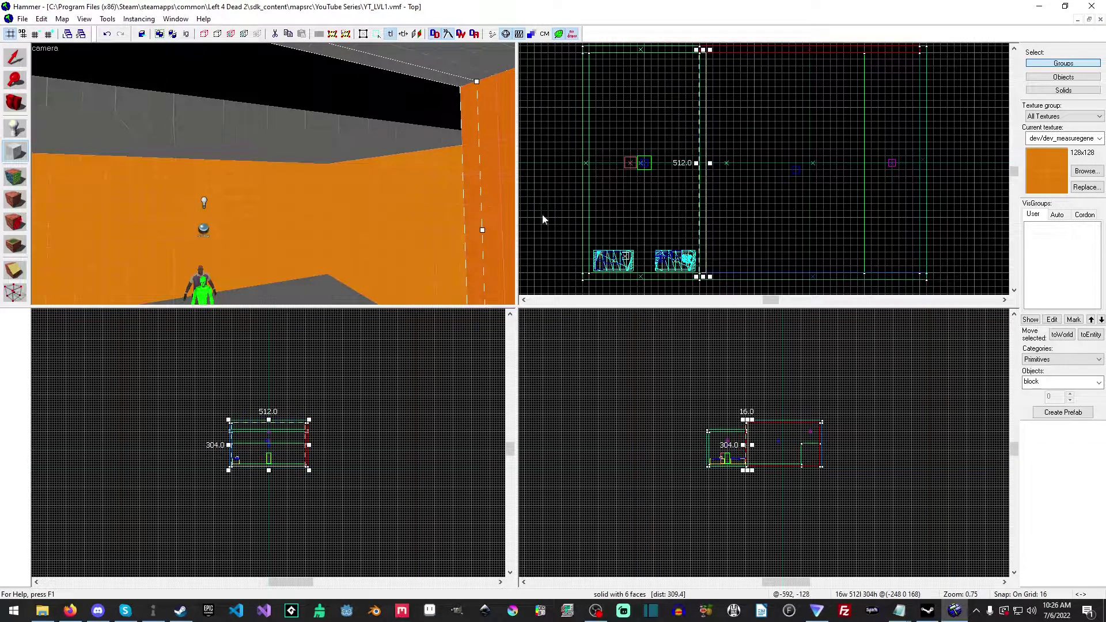
key(z)
key(s)
key(z)
key(Return)
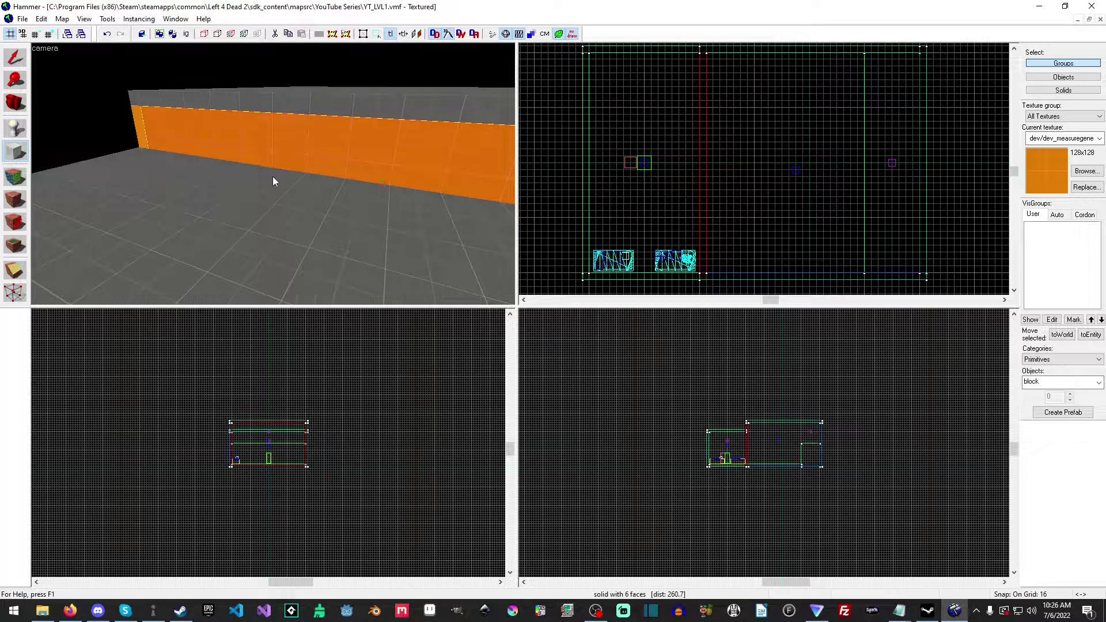
Step: Place a prop_door_rotating_checkpoint entity low on the new dividing wall, on the smaller room's side
key(z)
key(w)
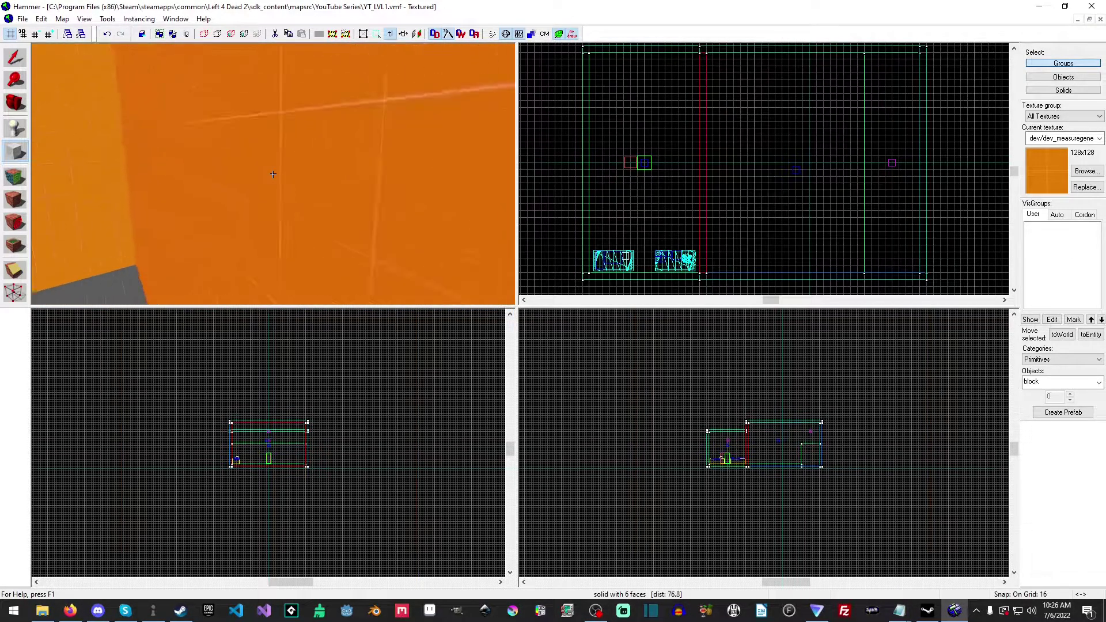
key(s)
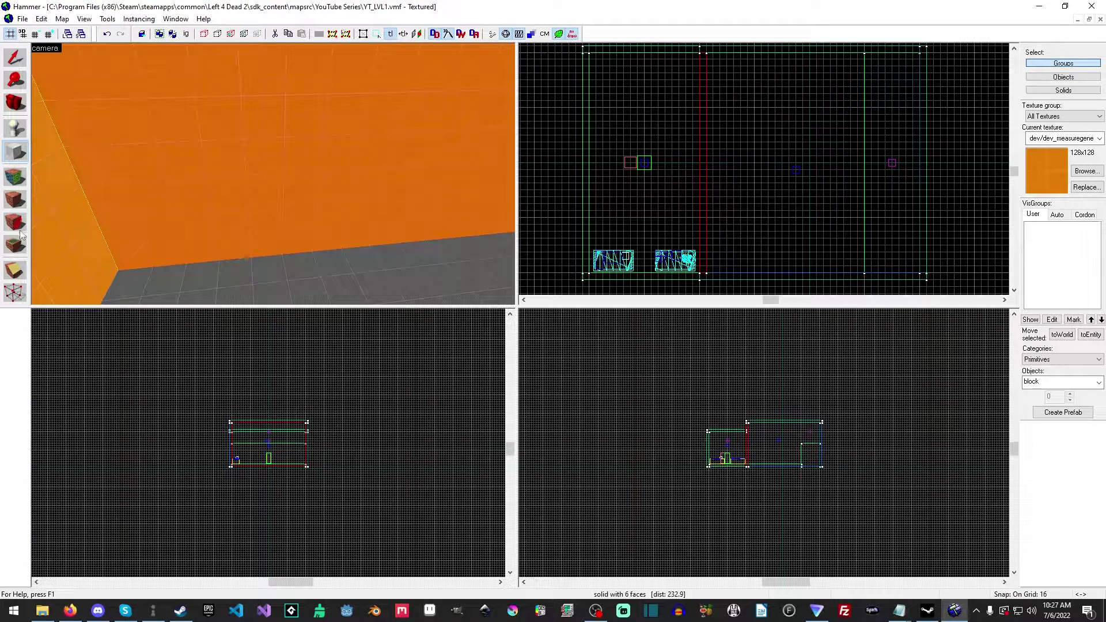
click(15, 128)
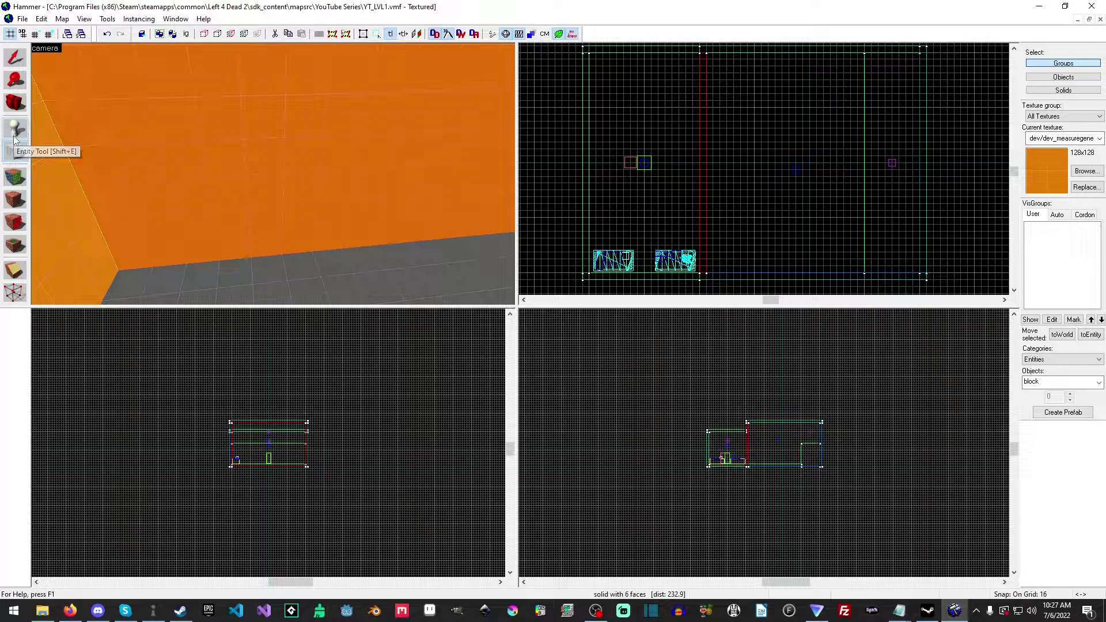
click(1083, 381)
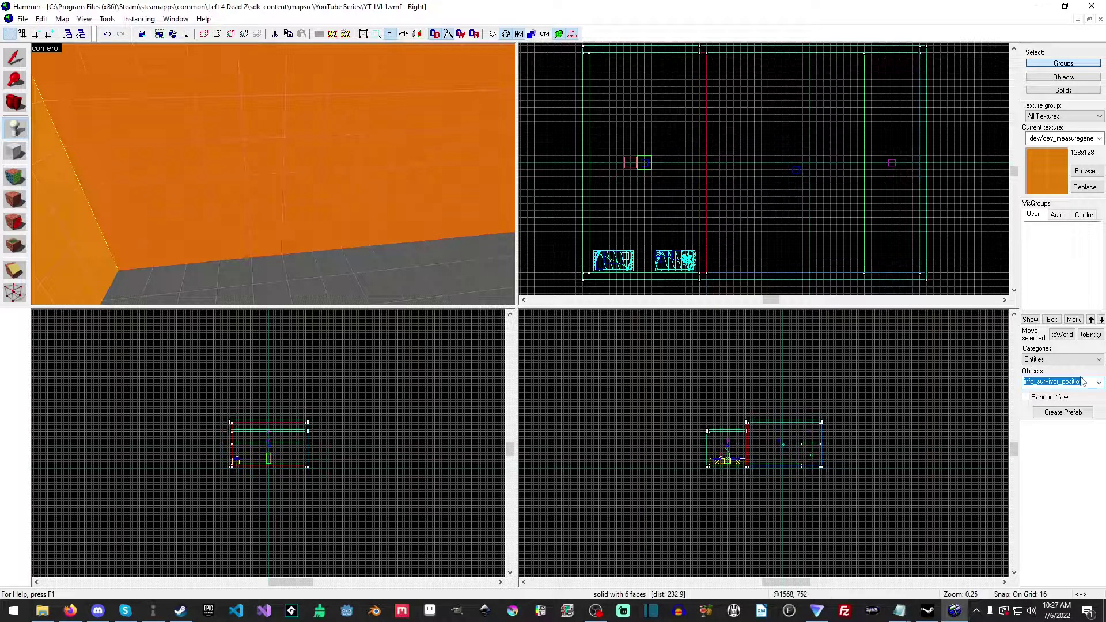
text(prop)
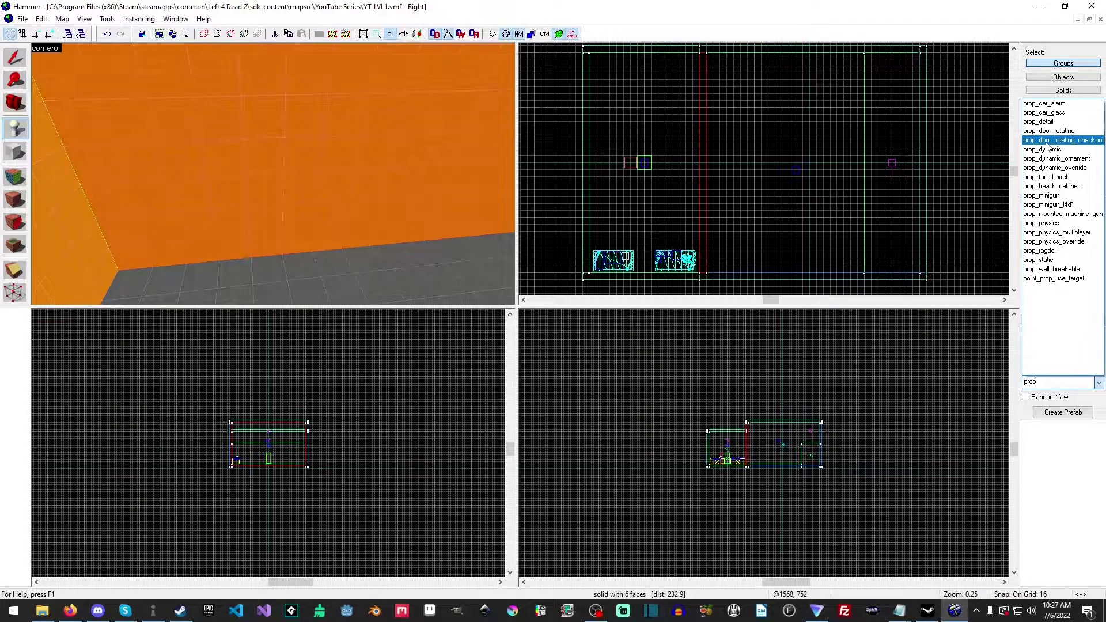
click(1084, 144)
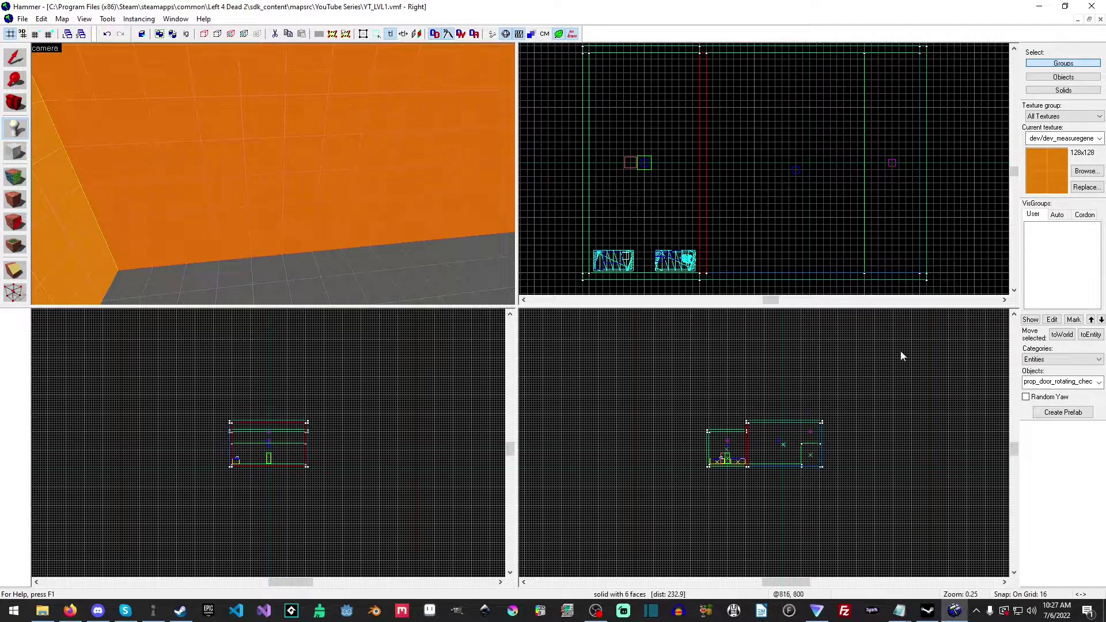
scroll(741, 134, up, 5)
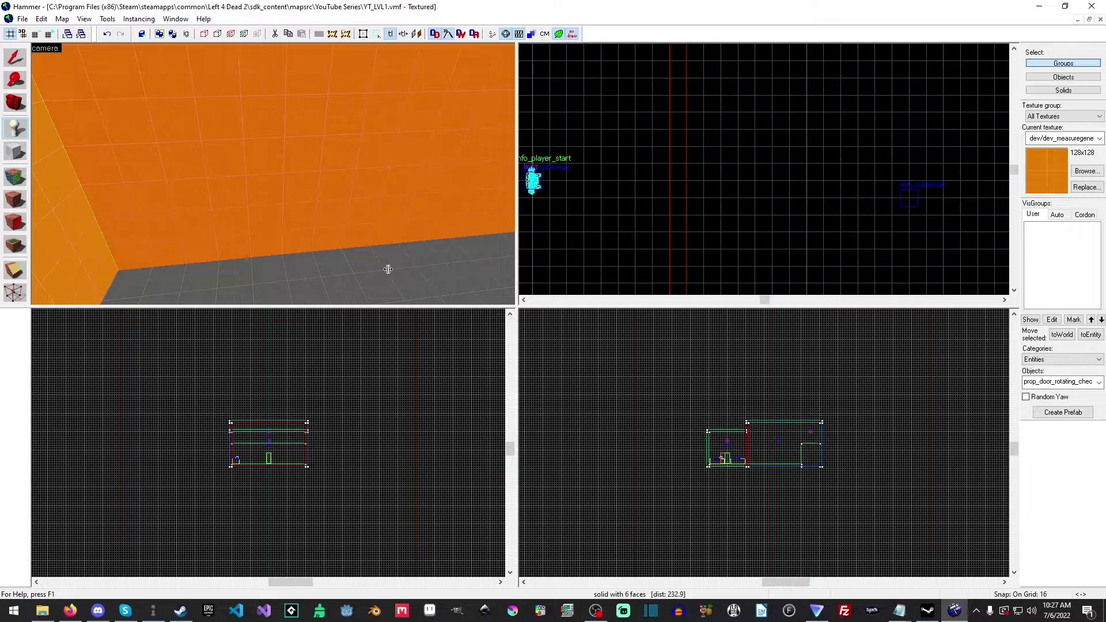
scroll(321, 222, up, 1)
key(d)
key(a)
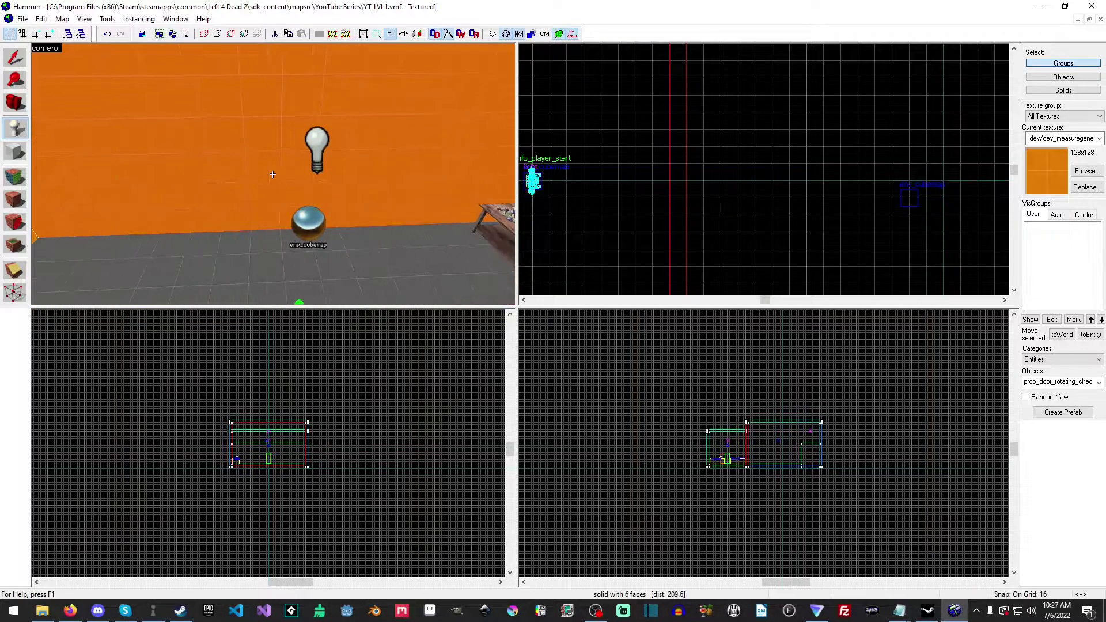
click(309, 231)
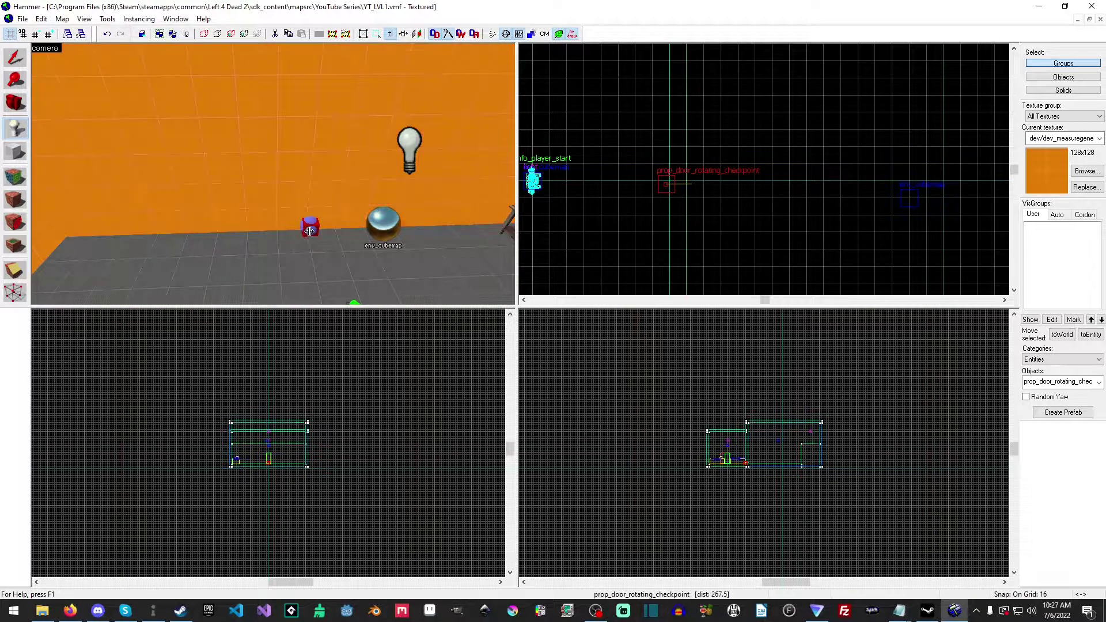
Step: Set the checkpoint door entity's world model to props_doors\checkpoint_door_-01.mdl
click(16, 58)
double_click(311, 231)
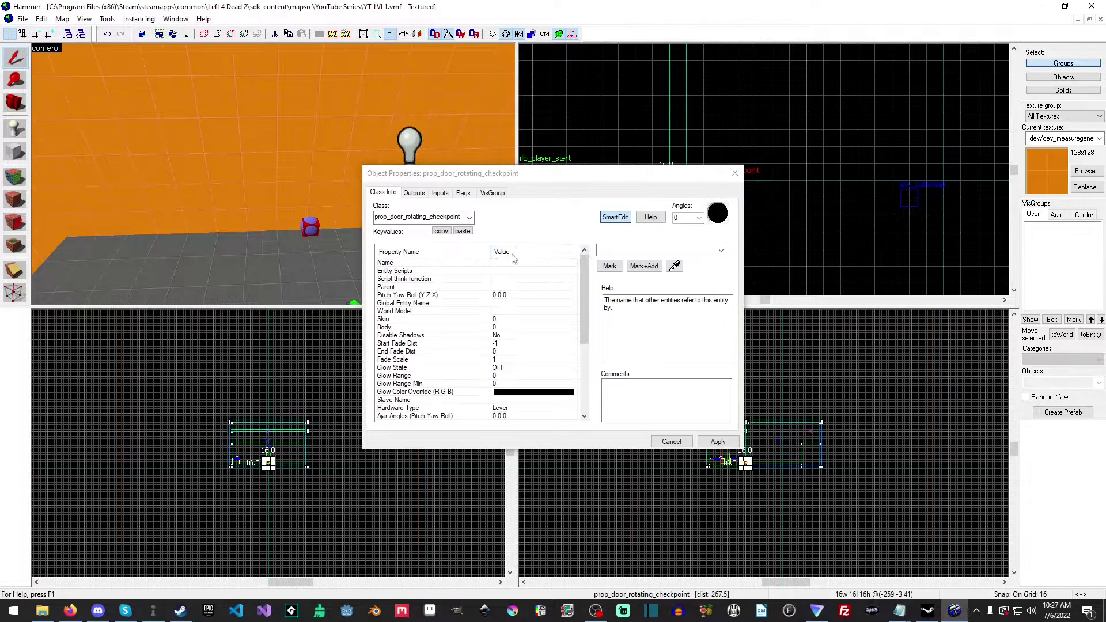
click(485, 311)
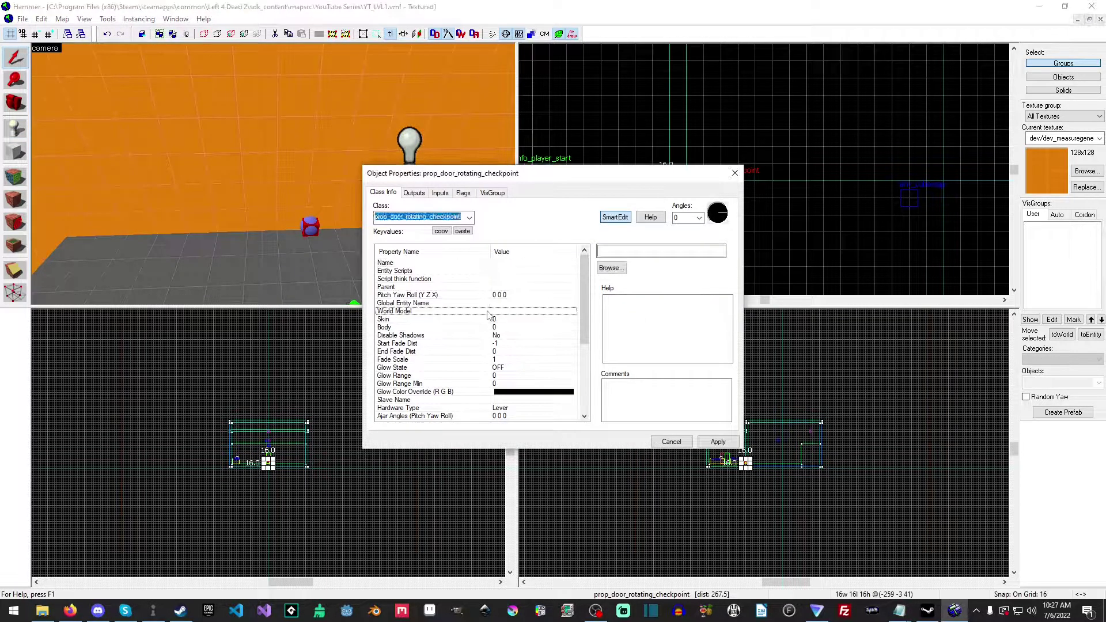
click(612, 268)
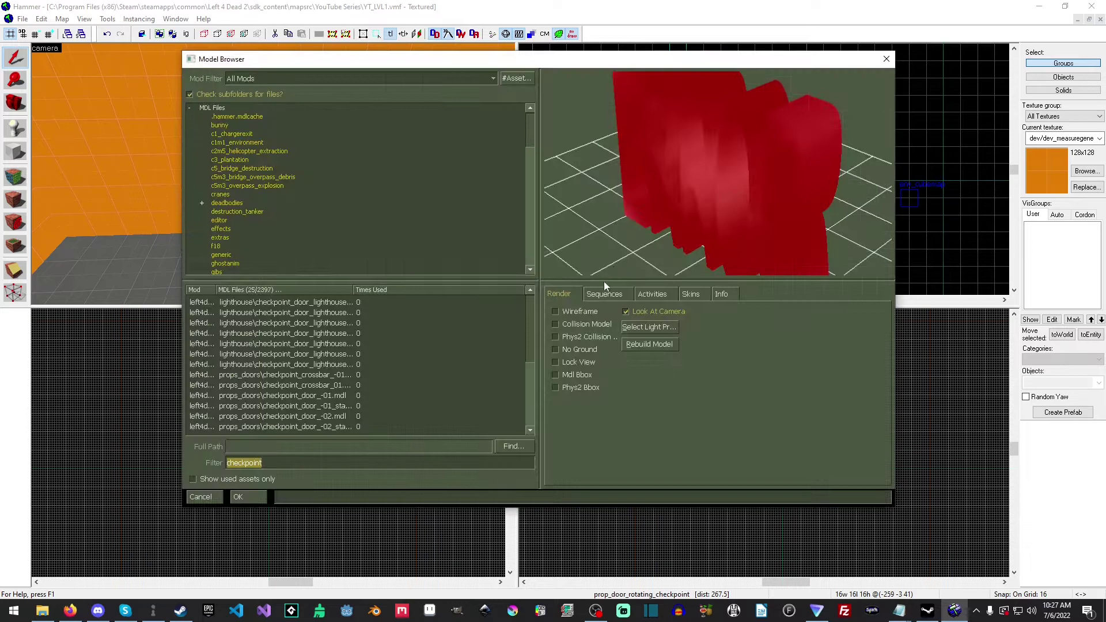
click(334, 397)
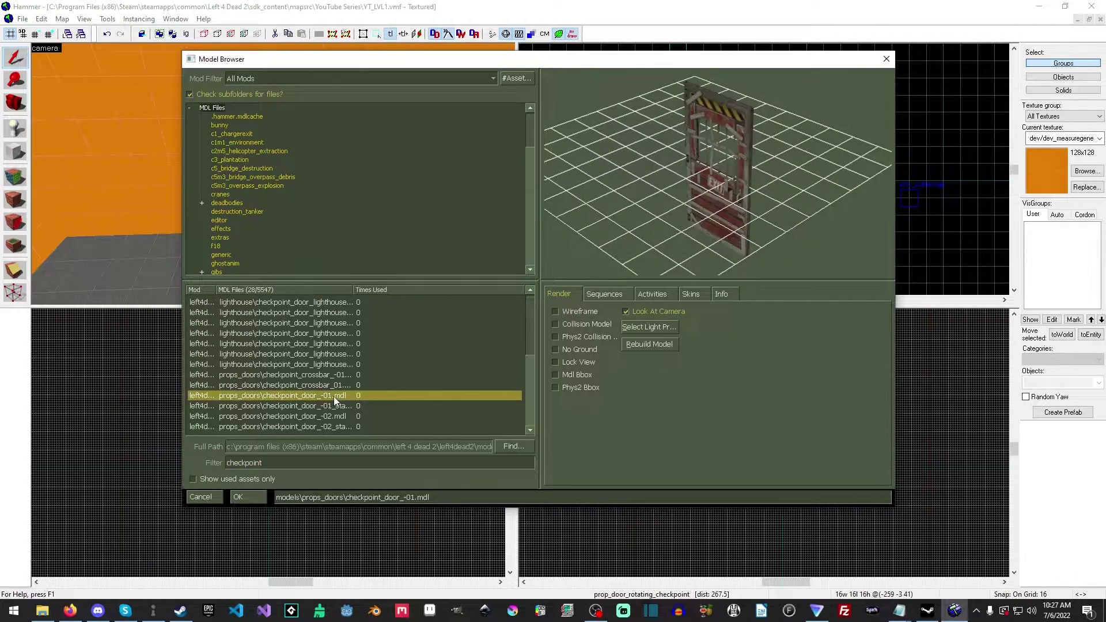
drag(738, 115, 745, 146)
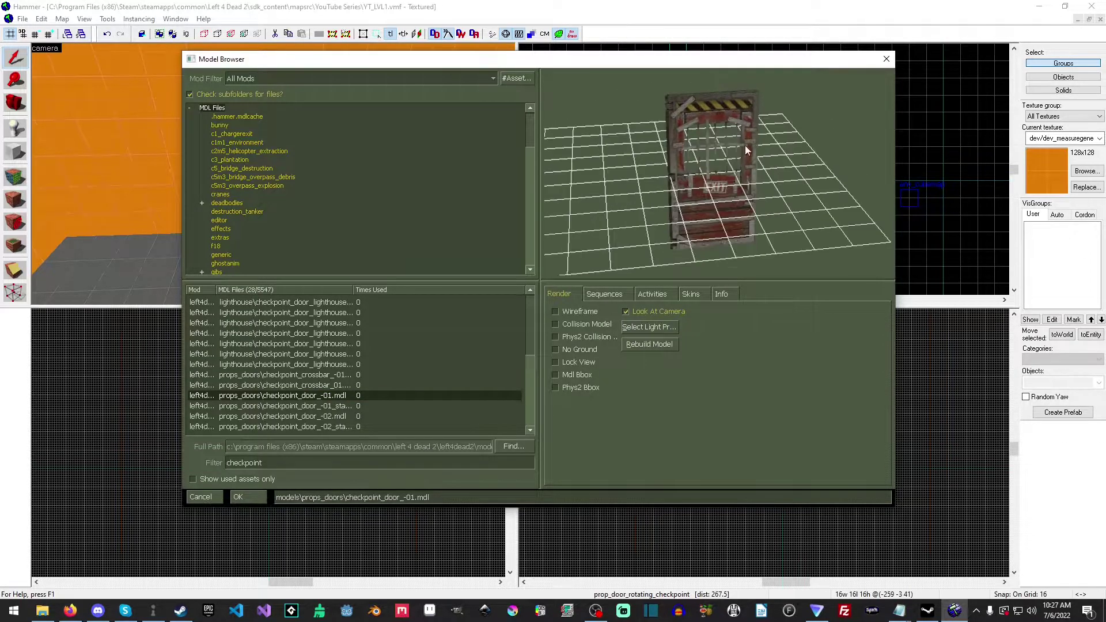
click(265, 496)
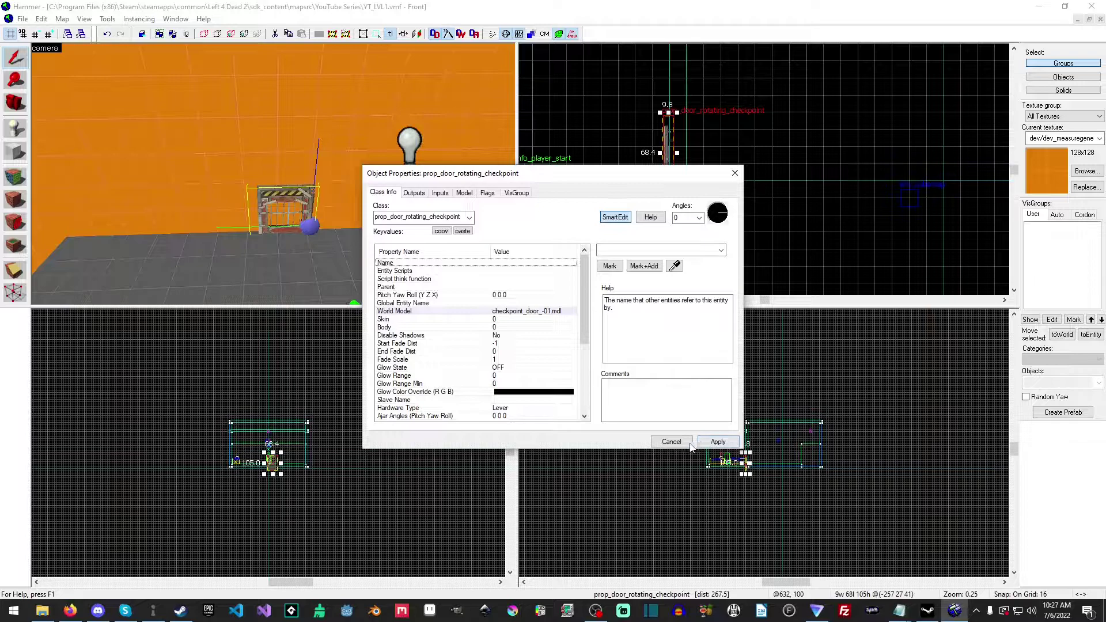
Step: Raise the checkpoint door so its bottom edge rests on the floor, moving its properties window out of the way
click(587, 166)
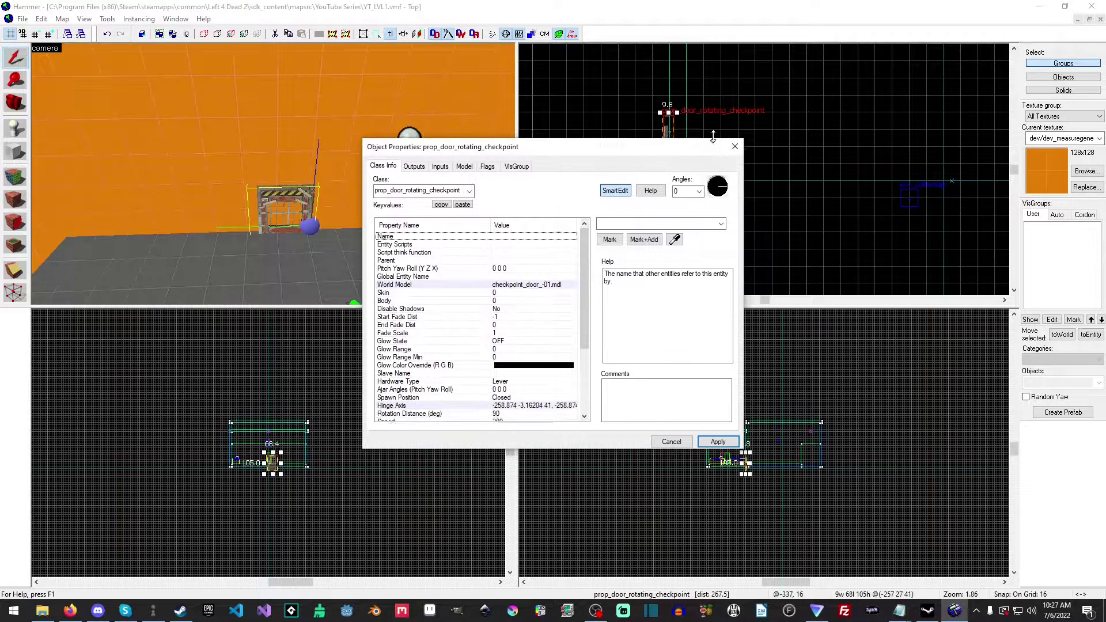
drag(588, 168, 800, 96)
scroll(271, 461, up, 5)
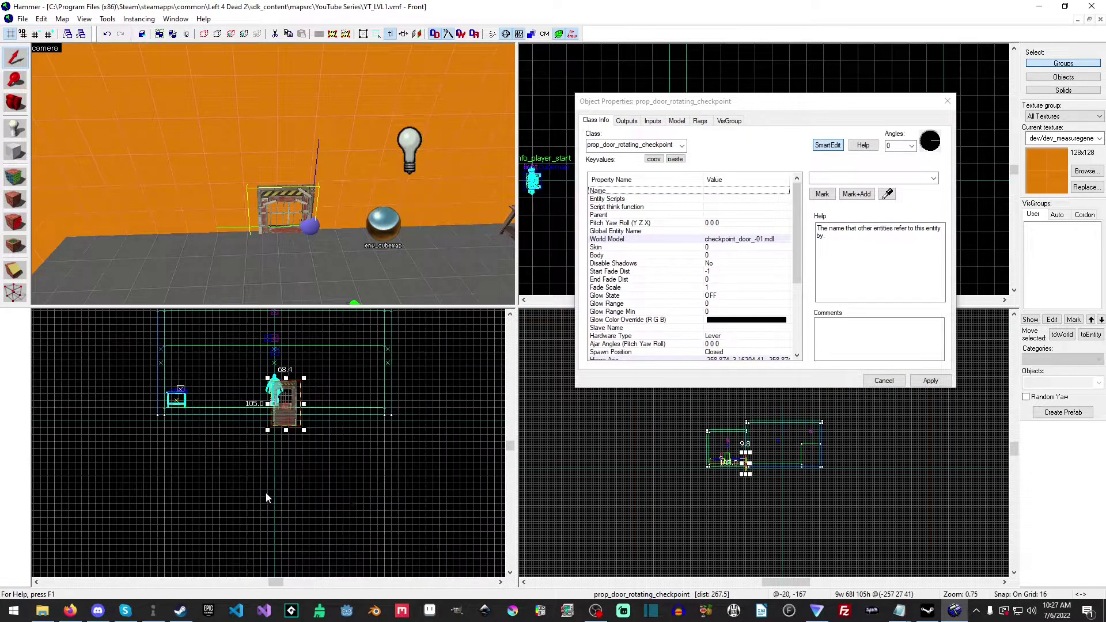
drag(293, 330, 289, 346)
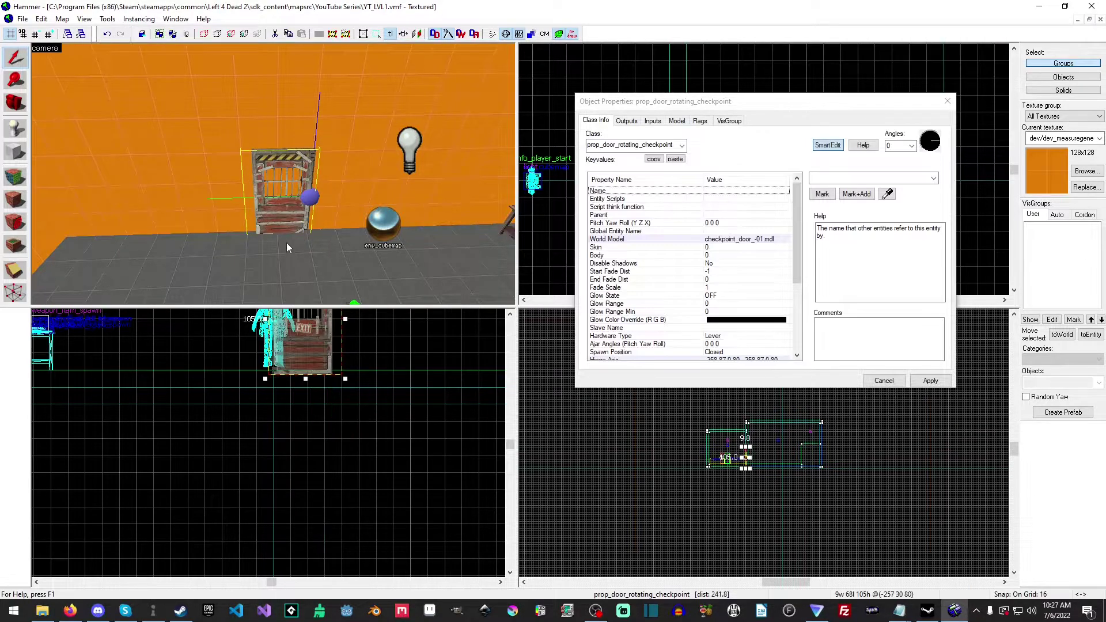
Step: Set the checkpoint door's pitch yaw roll to 0 180 0 and apply it
click(724, 224)
double_click(821, 179)
text(180)
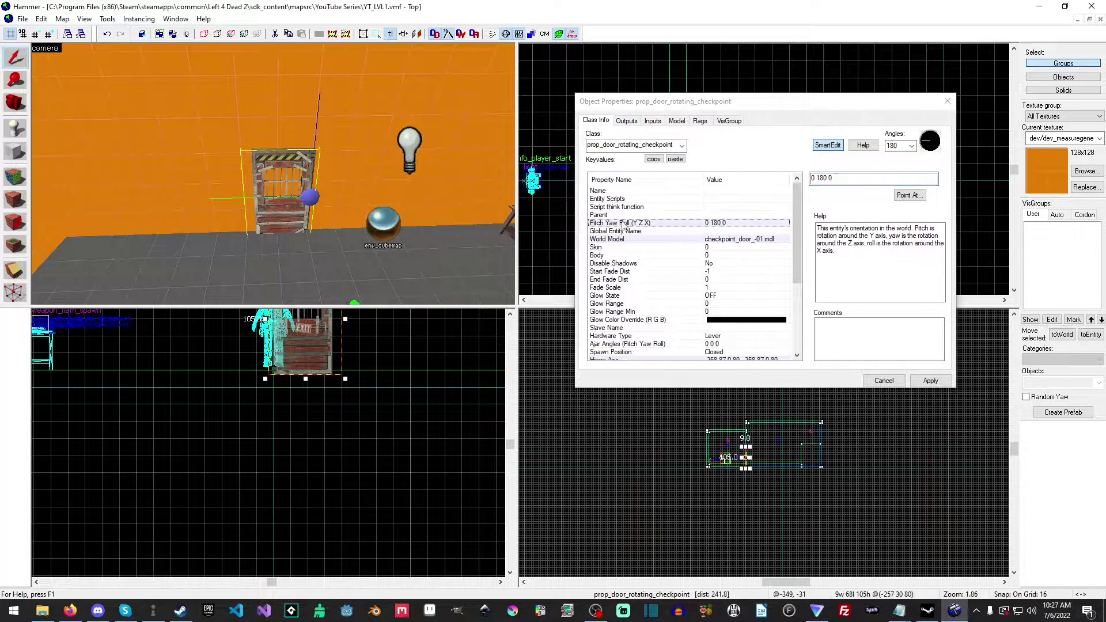
click(931, 381)
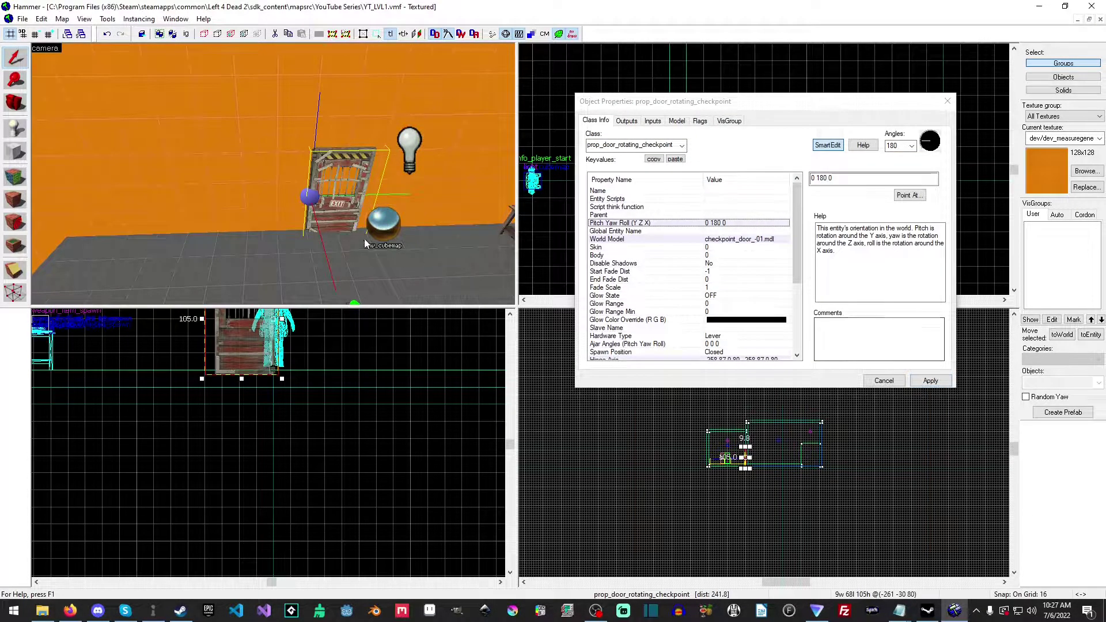
Step: Examine the rotated checkpoint door's handle, bar brackets and edge up close
key(z)
key(w)
key(s)
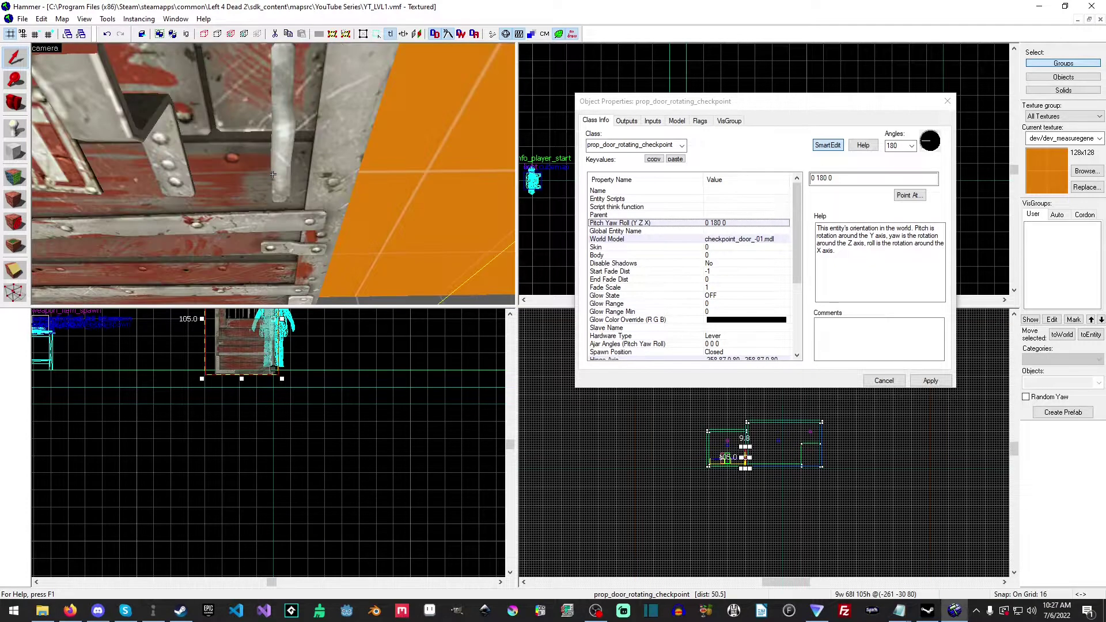
key(w)
key(s)
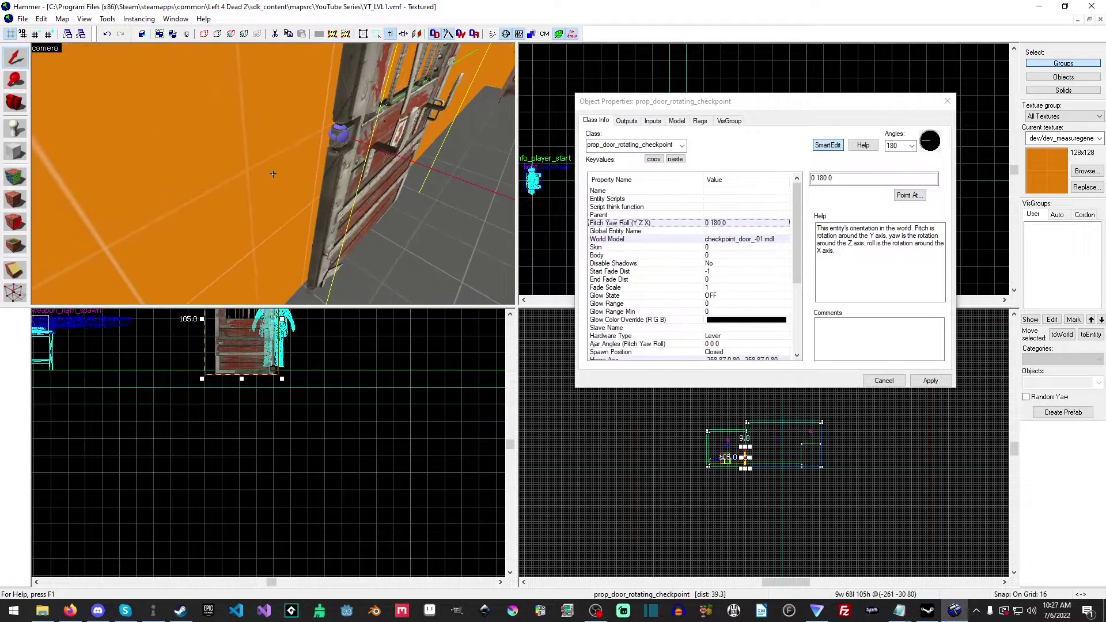
key(z)
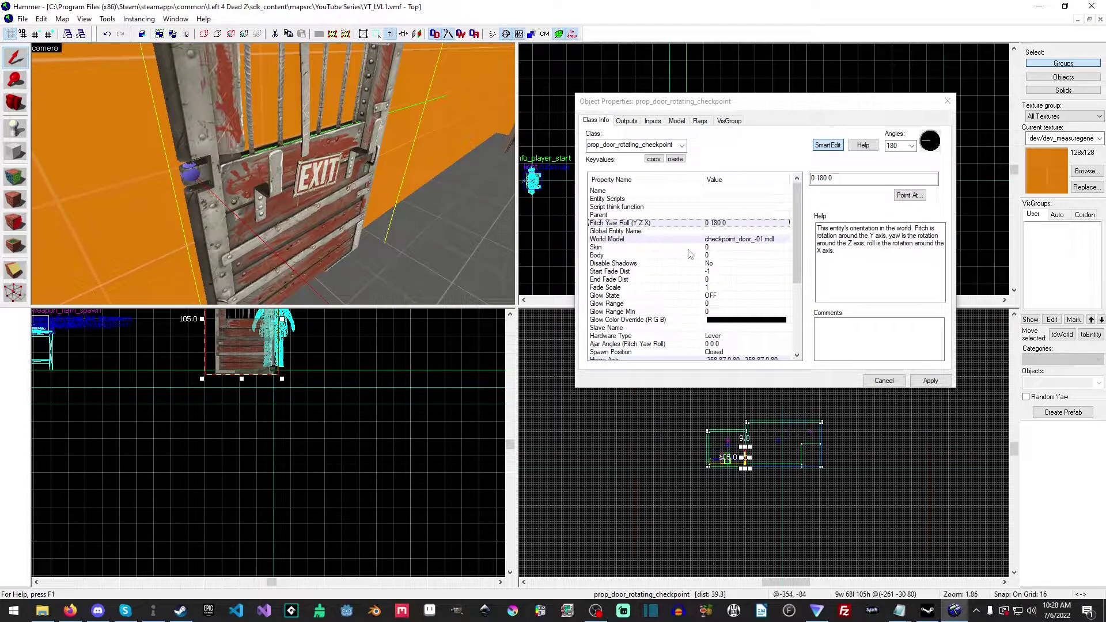
Step: Set the checkpoint door's Body value to 1 and apply it
click(619, 255)
double_click(828, 178)
text(1)
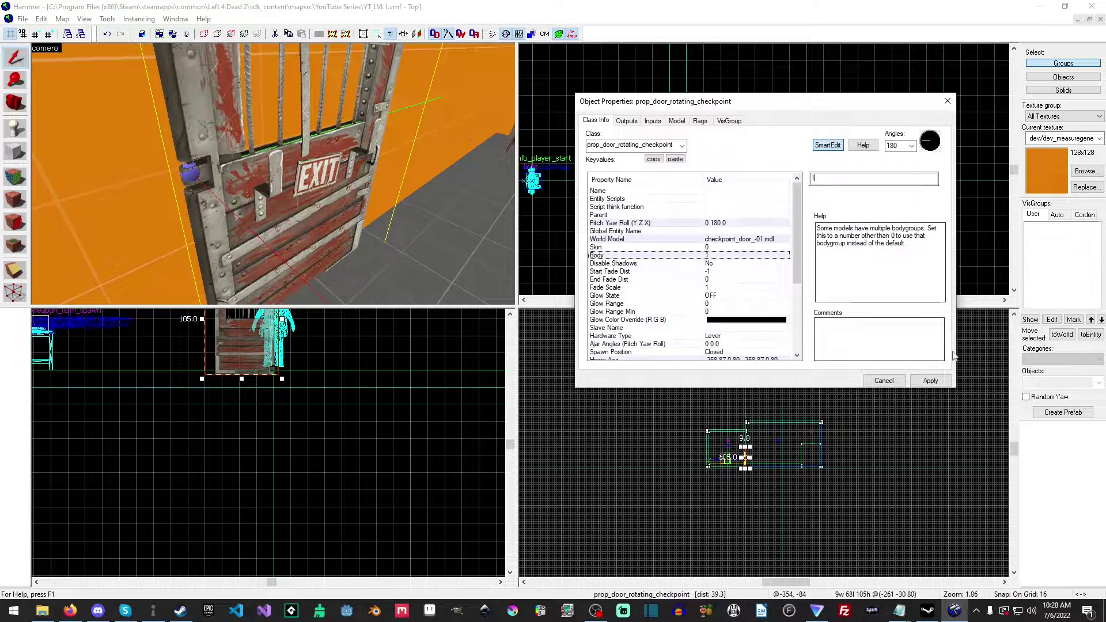
click(930, 381)
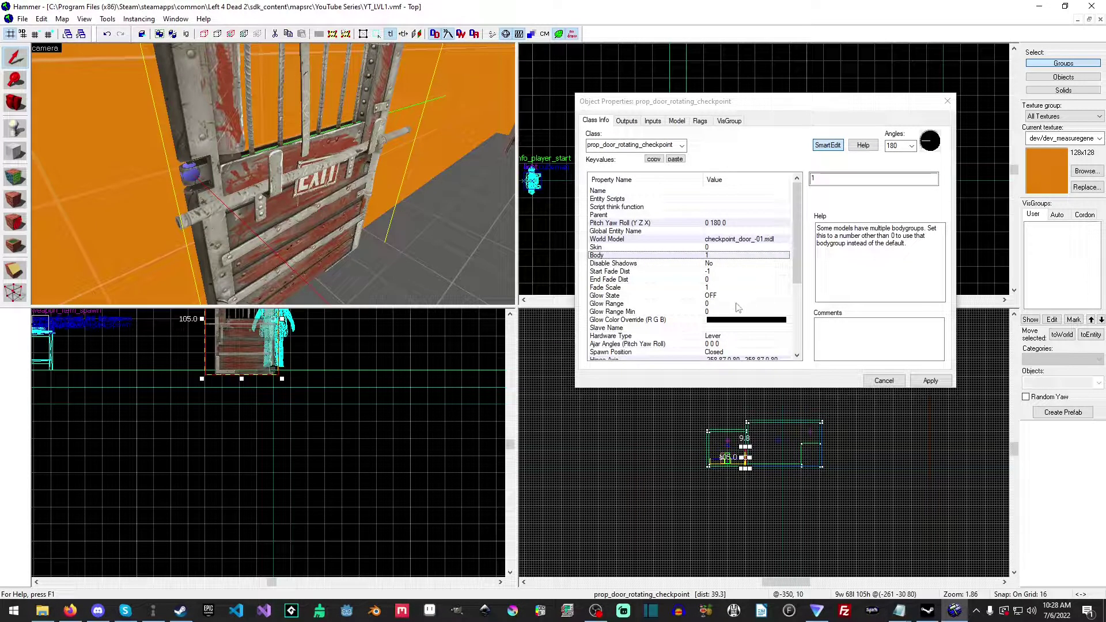
Step: Review the checkpoint door's Spawn Position and Open Direction choices and close its properties without changing them
scroll(697, 319, down, 3)
scroll(698, 320, up, 3)
scroll(690, 273, down, 2)
click(660, 304)
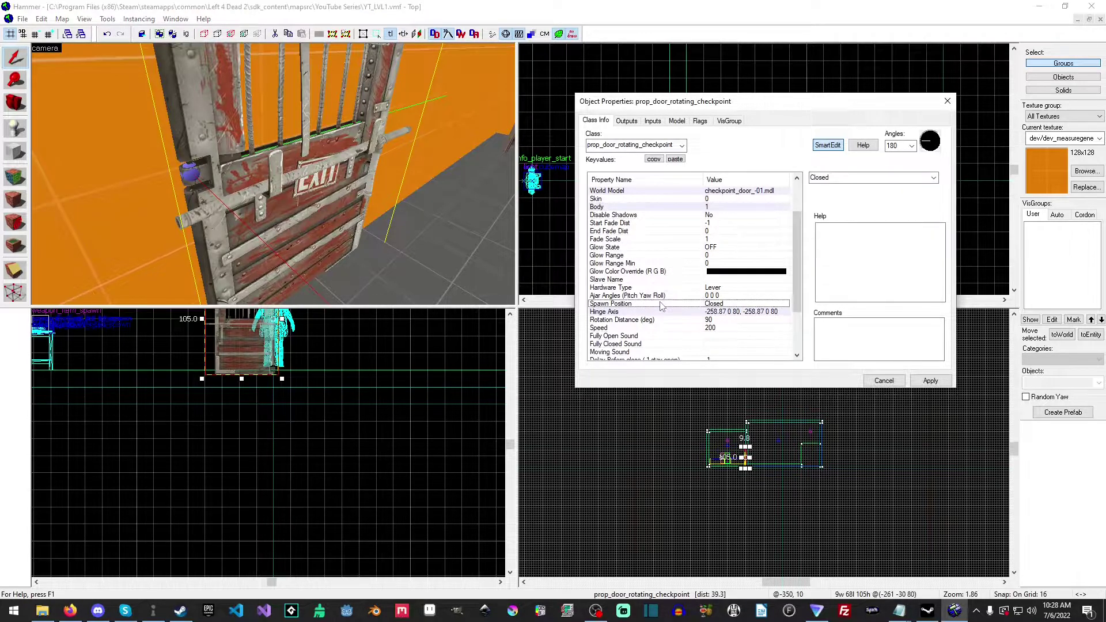
scroll(661, 306, down, 3)
click(661, 352)
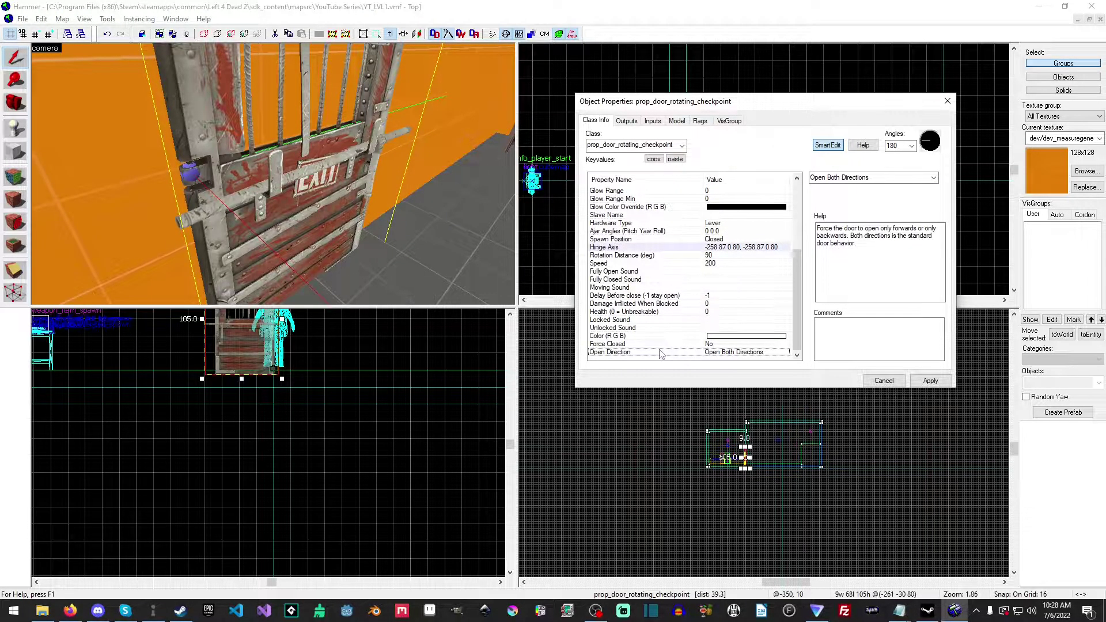
click(934, 178)
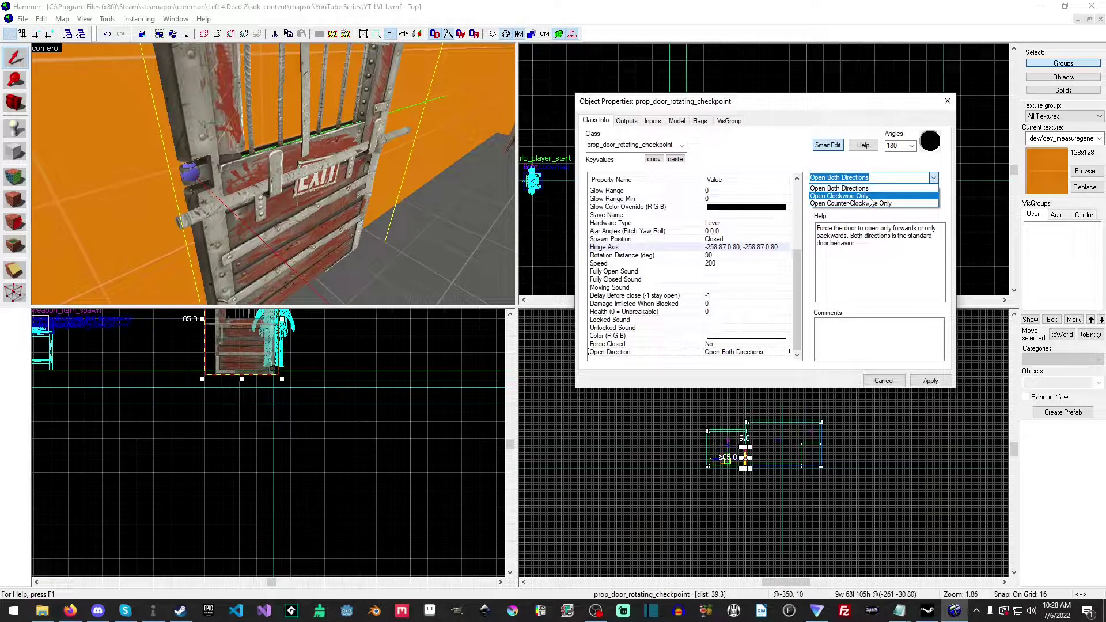
click(909, 280)
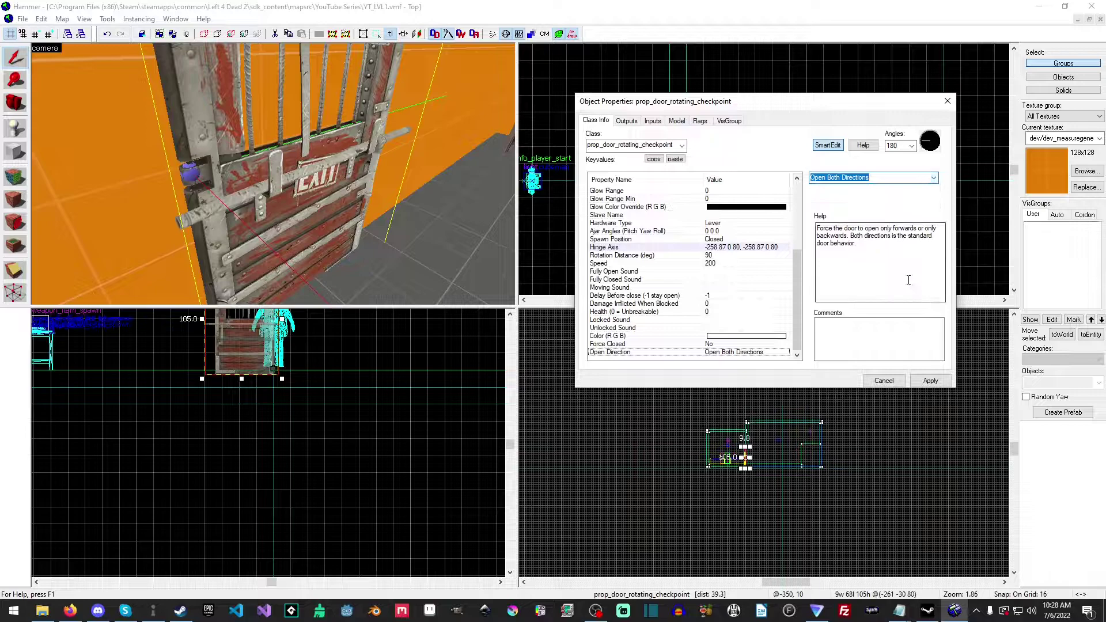
click(891, 382)
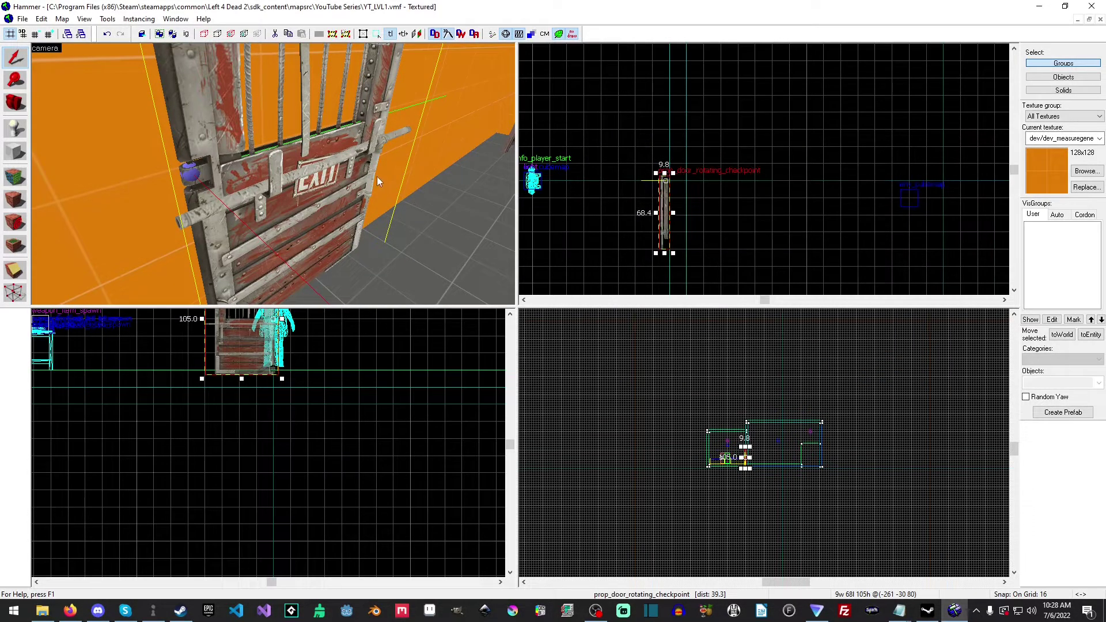
Step: On a grid of 4, raise the checkpoint door slightly onto the floor line and shift it inside the dividing wall's thickness
scroll(650, 233, up, 2)
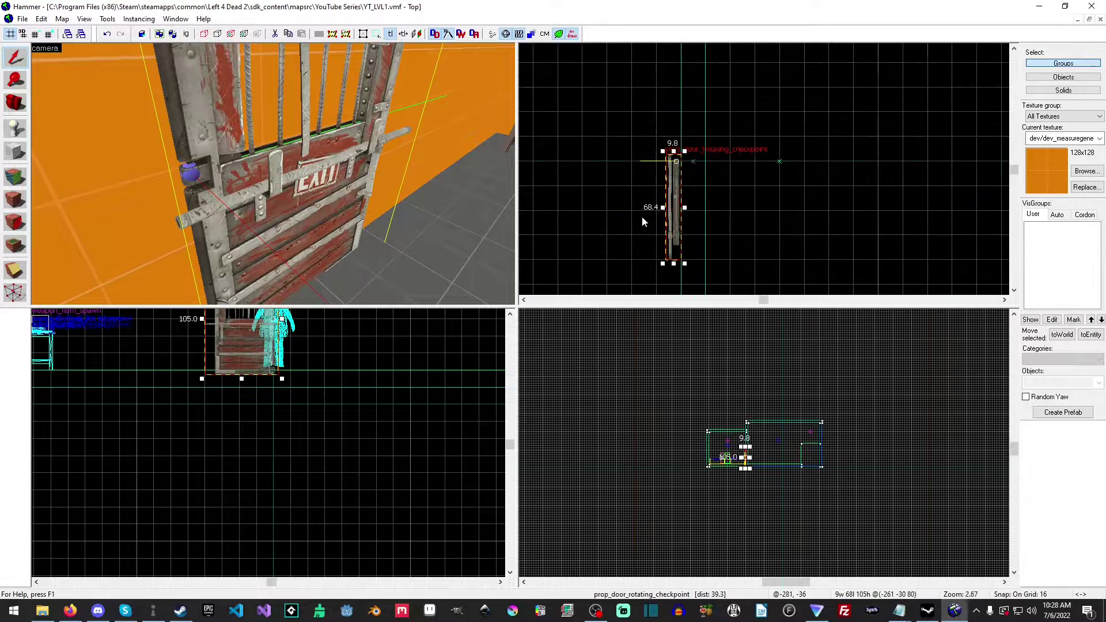
scroll(219, 374, up, 4)
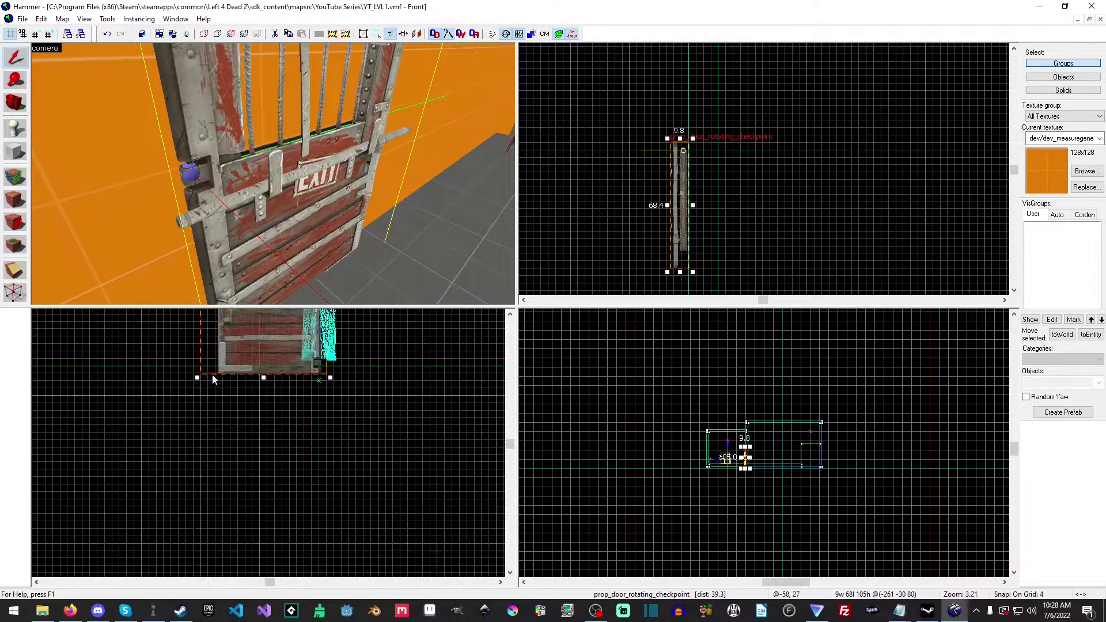
drag(274, 352, 274, 345)
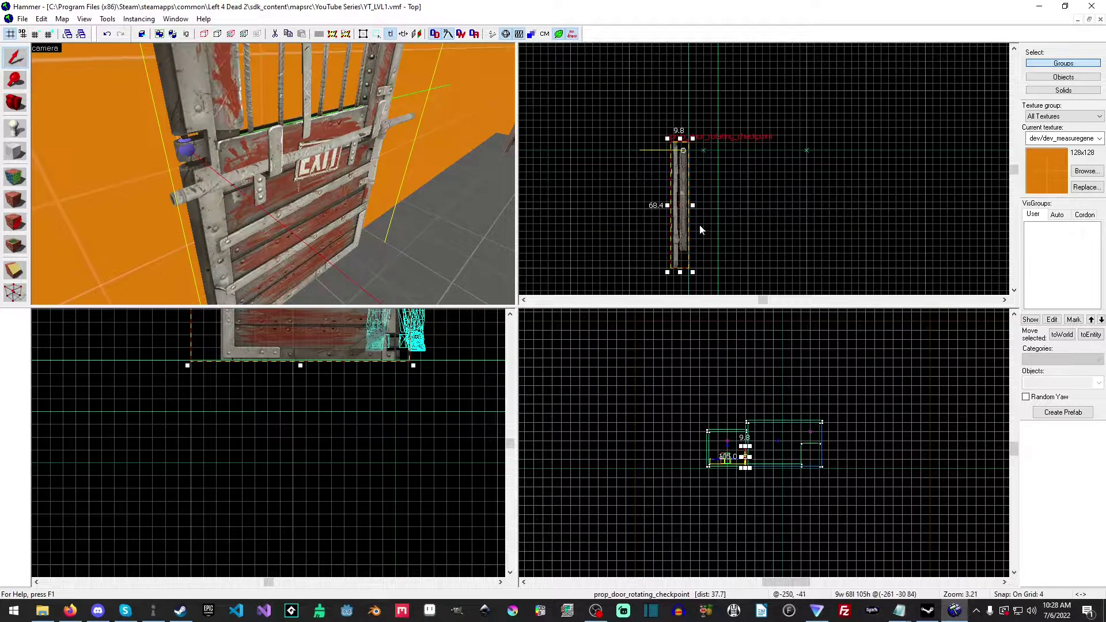
scroll(699, 224, up, 3)
drag(659, 191, 710, 190)
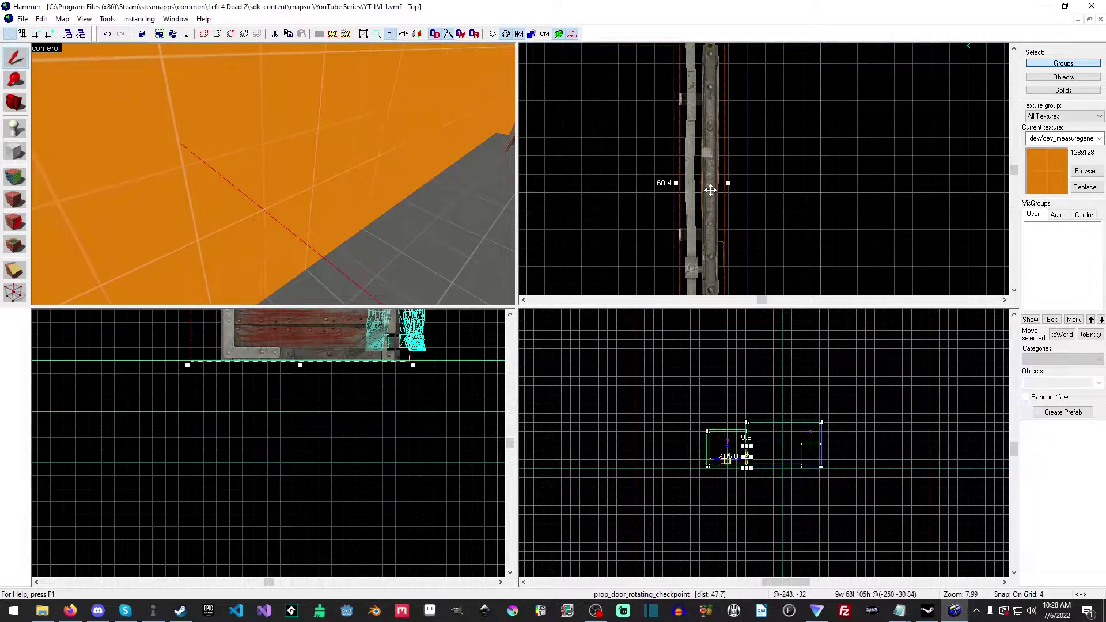
click(813, 194)
Step: Clip the dividing wall across its thickness at the door's hinge-side edge, keeping both halves
key(z)
key(s)
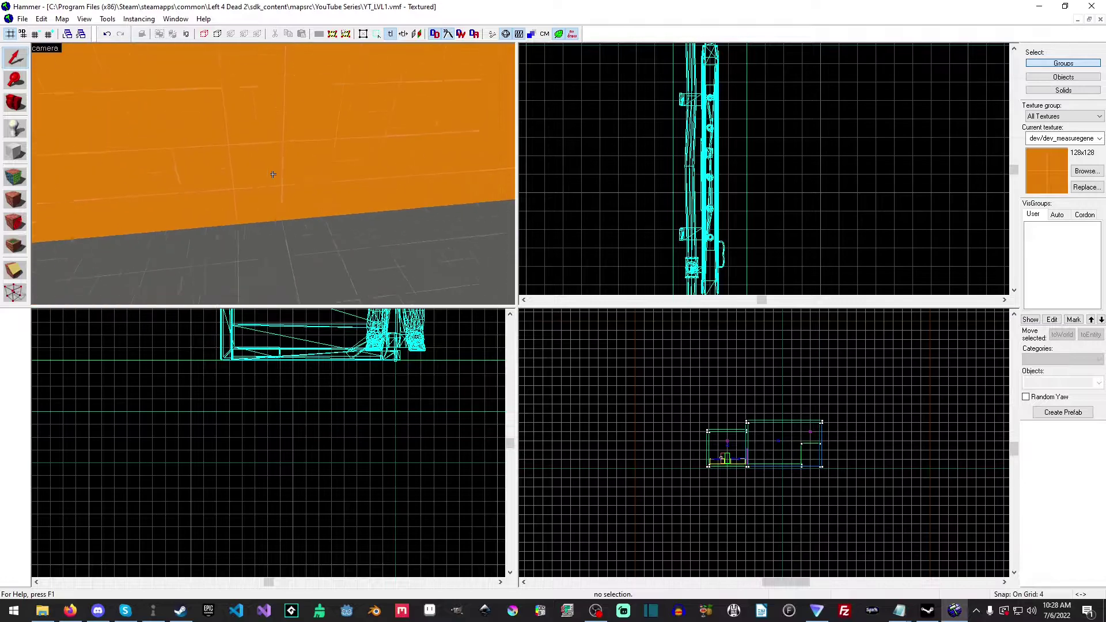
key(z)
middle_drag(732, 151, 747, 215)
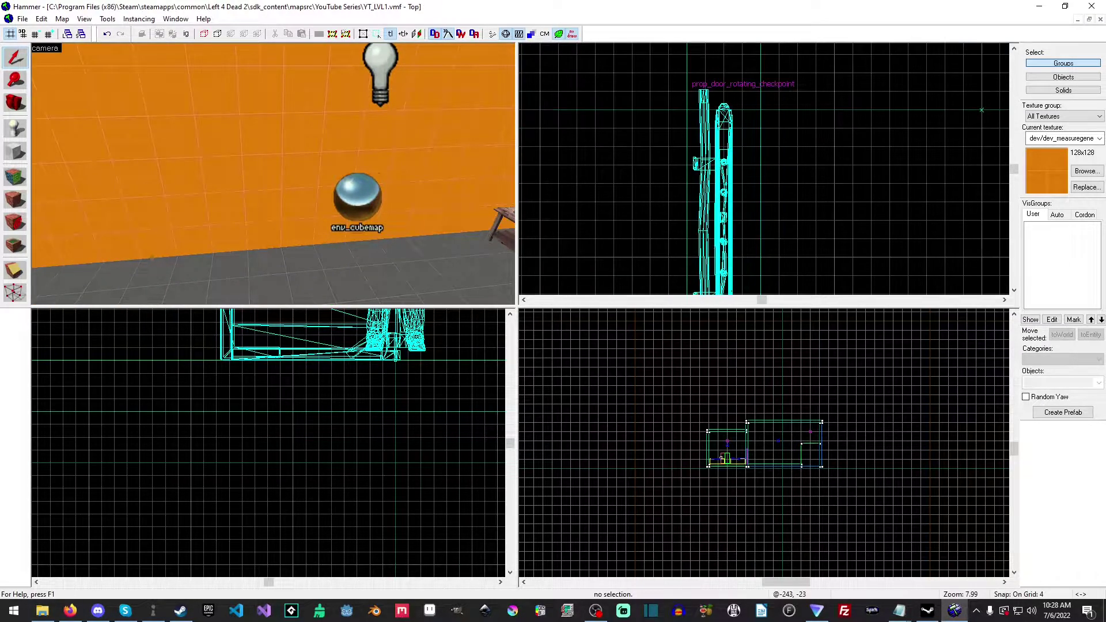
click(51, 235)
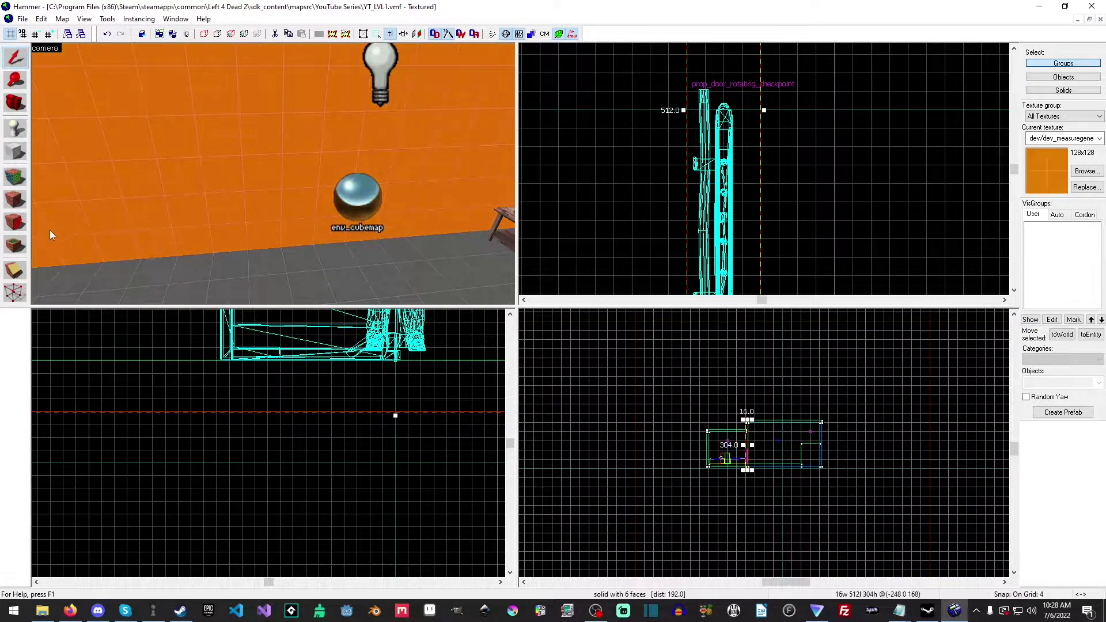
key(shift+x)
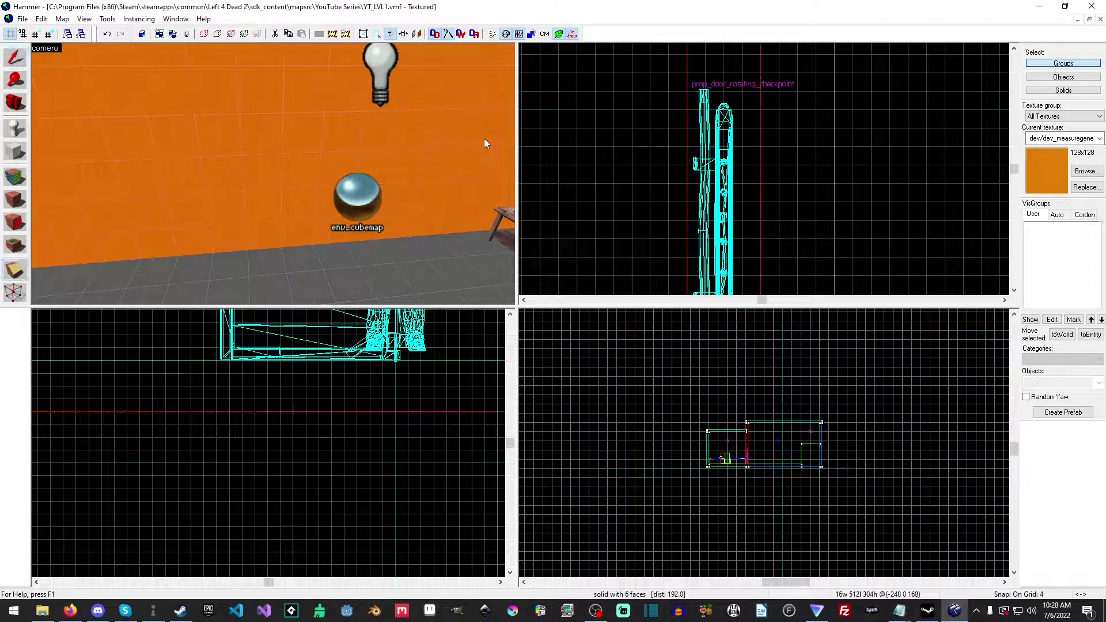
drag(687, 110, 763, 114)
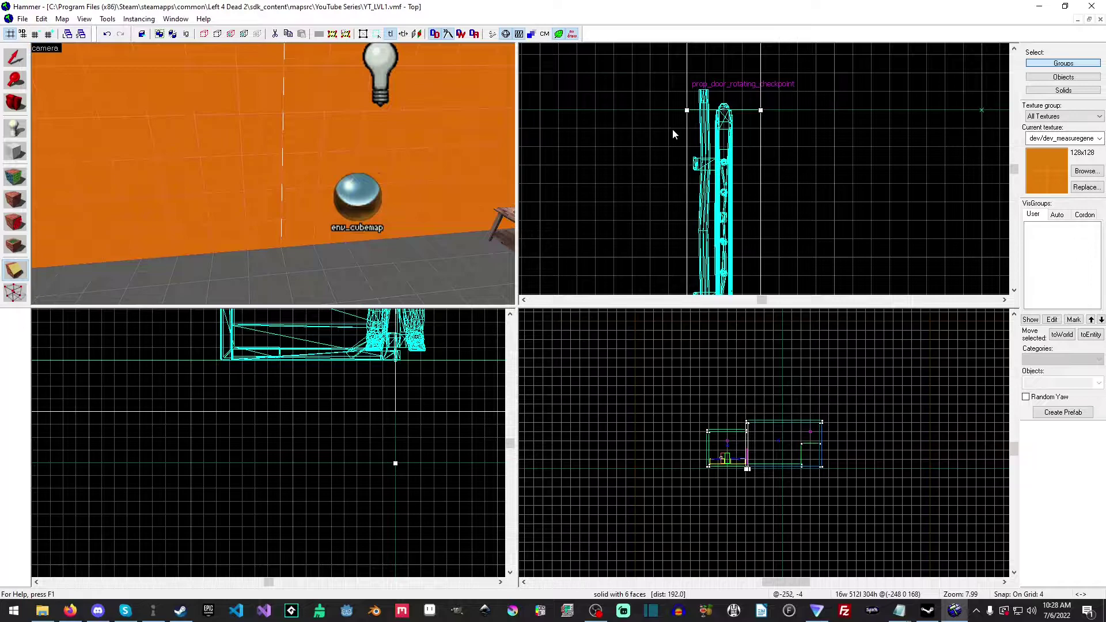
key(z)
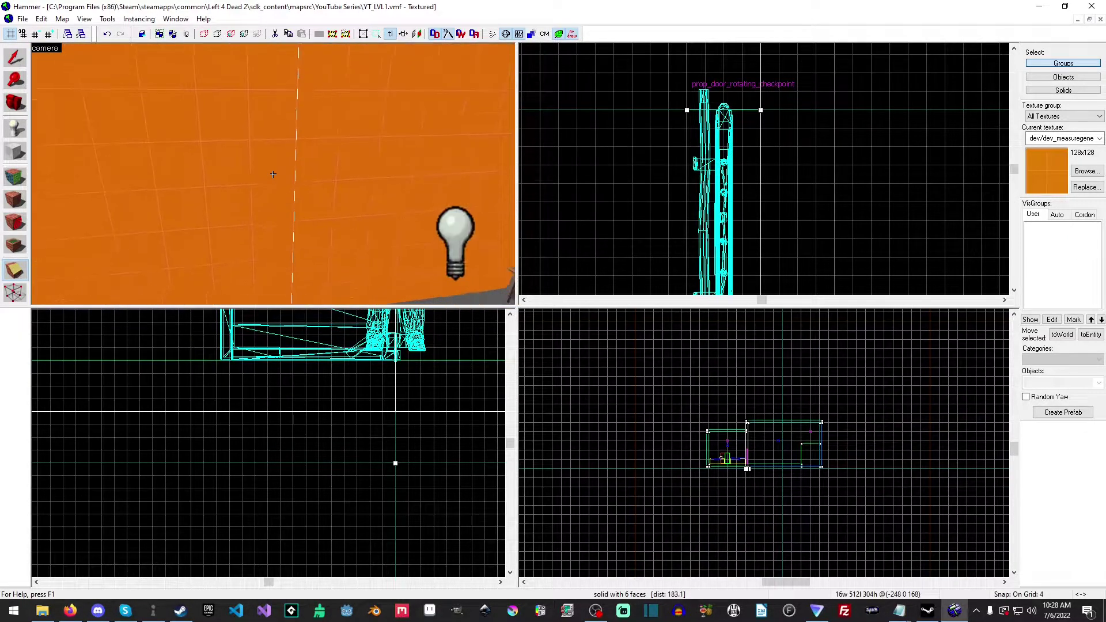
key(z)
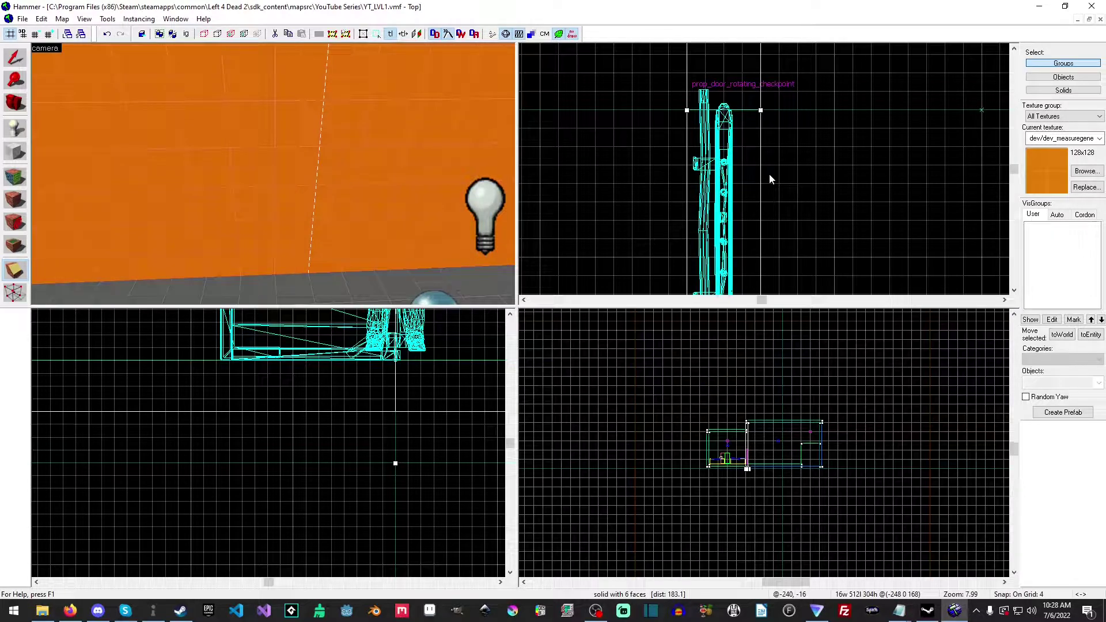
key(Return)
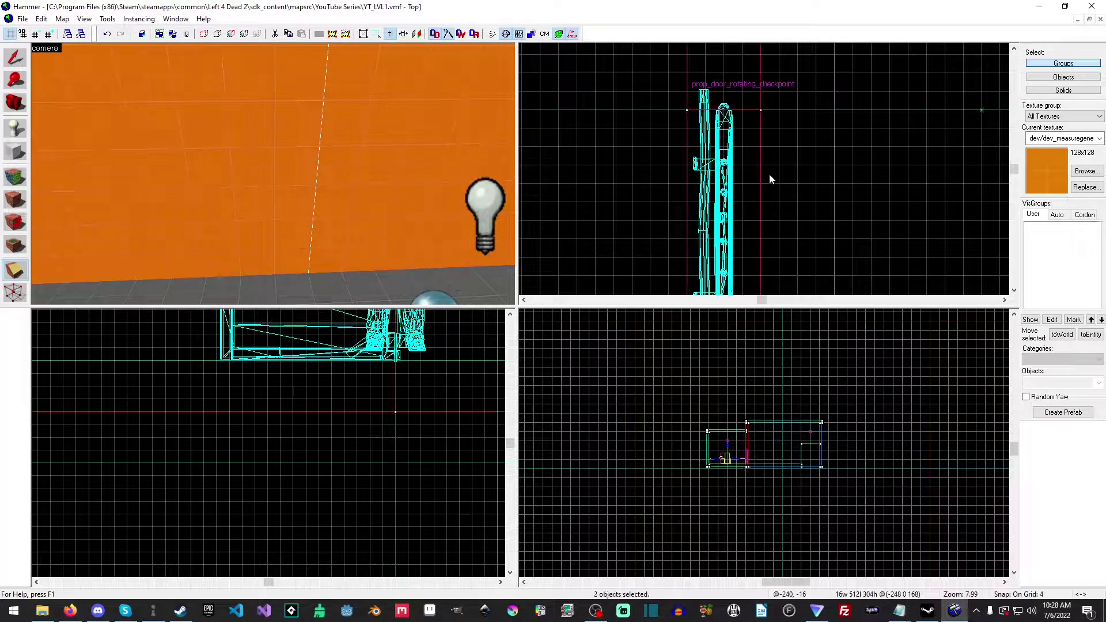
Step: Reduce the grid to 2 units, check the two dividing wall halves individually and select both together
middle_drag(808, 252, 813, 81)
click(696, 196)
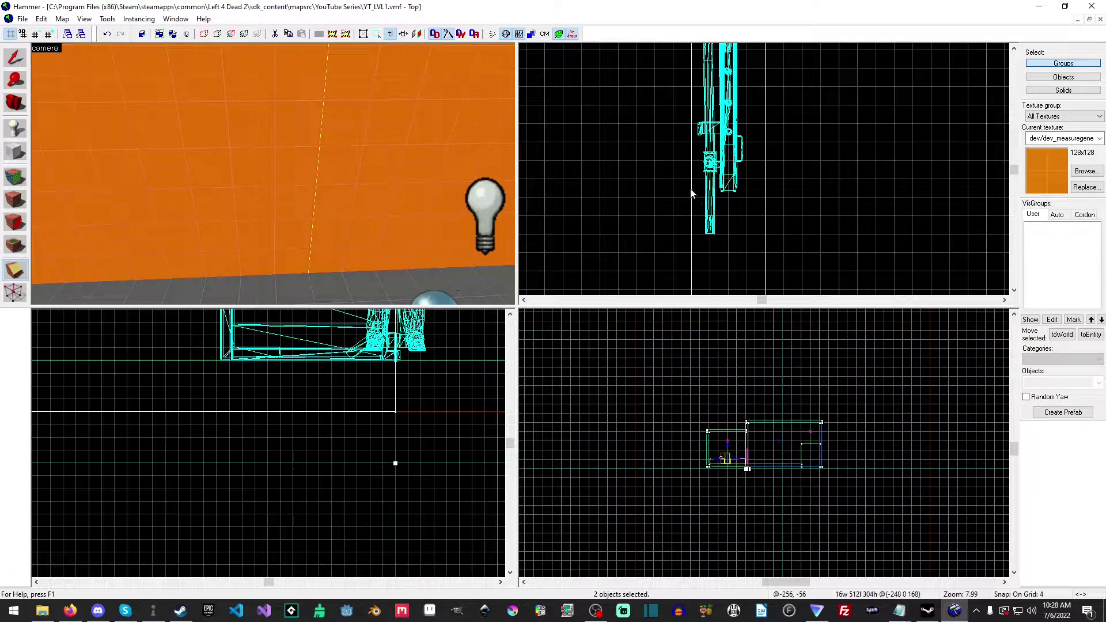
key(bracketleft)
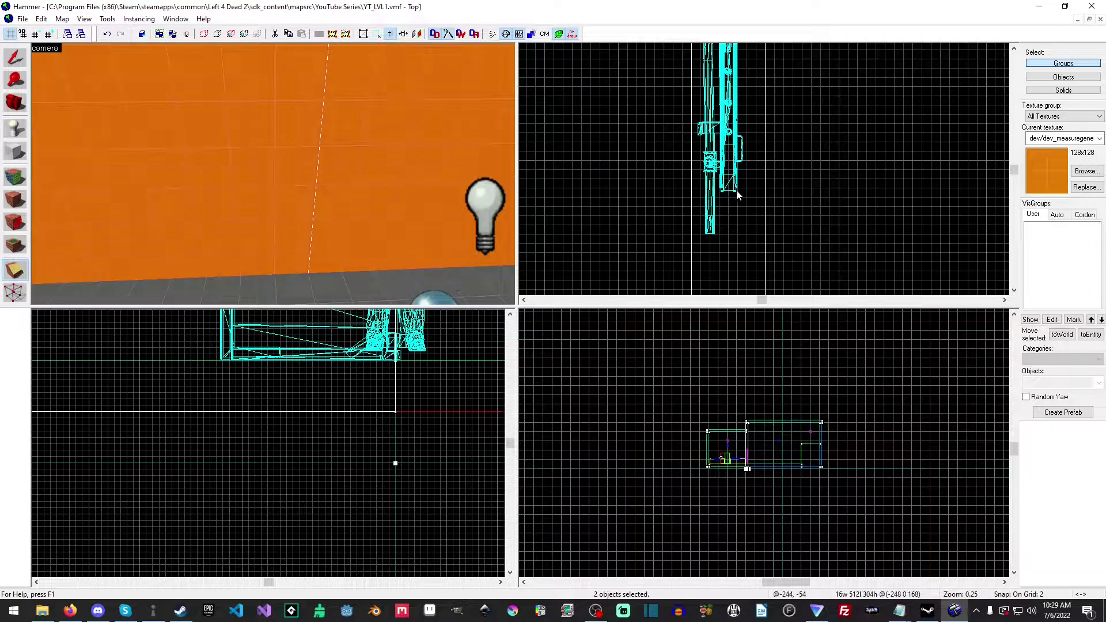
click(15, 57)
click(482, 190)
click(337, 108)
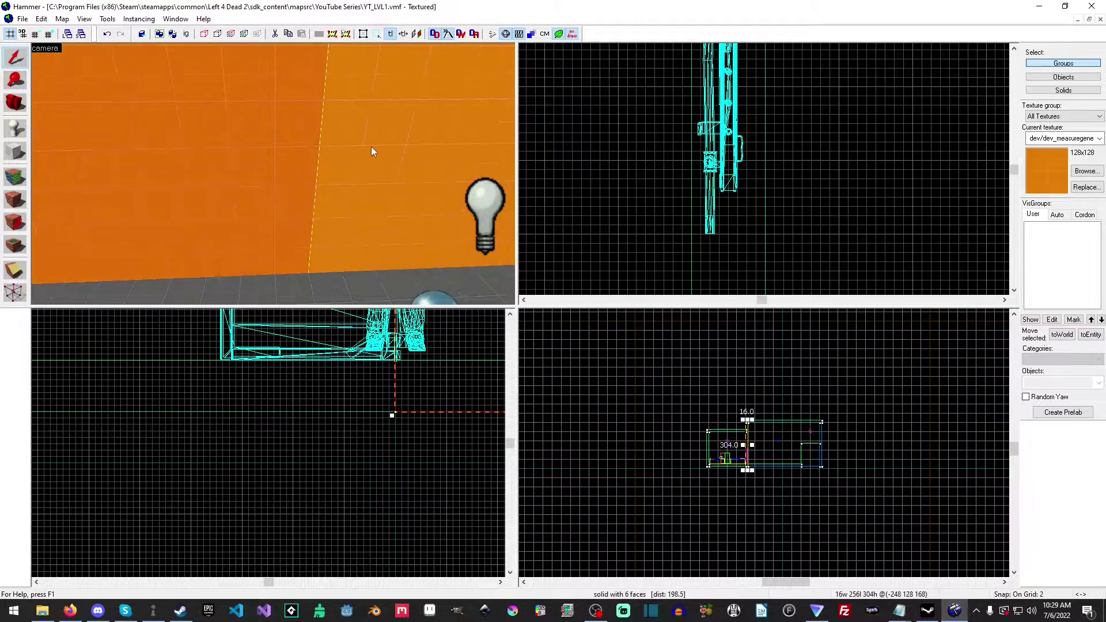
click(390, 150)
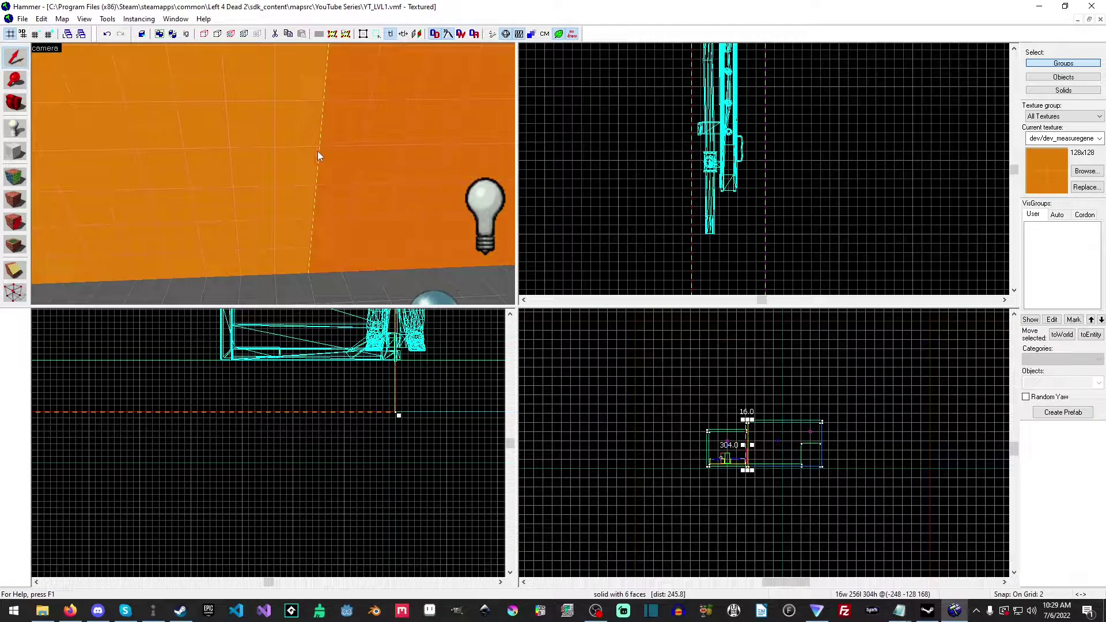
click(261, 143)
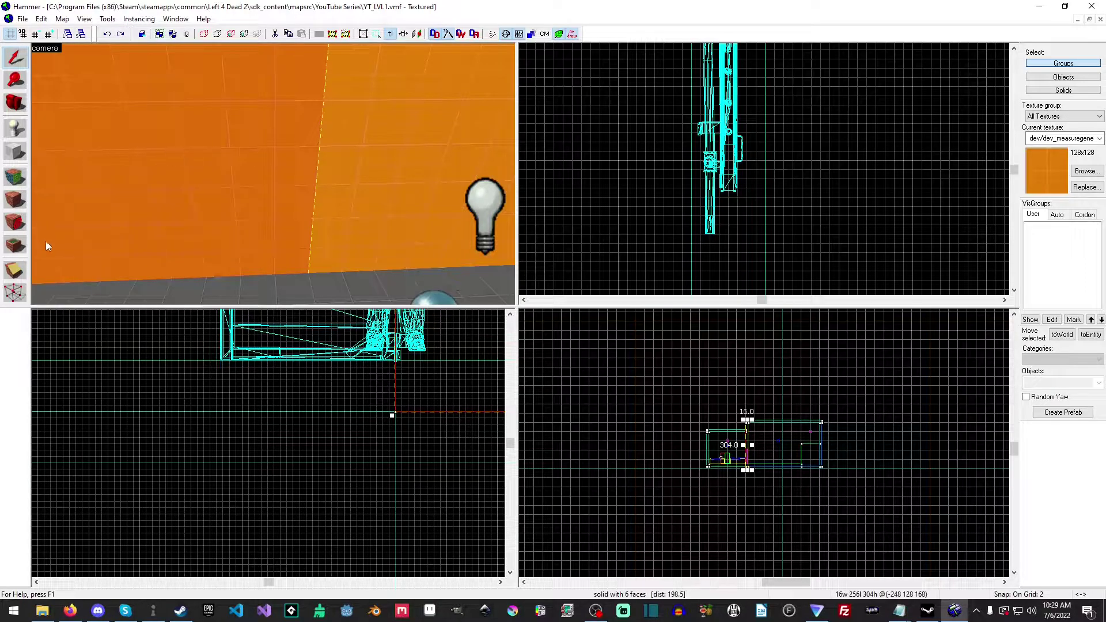
click(356, 154)
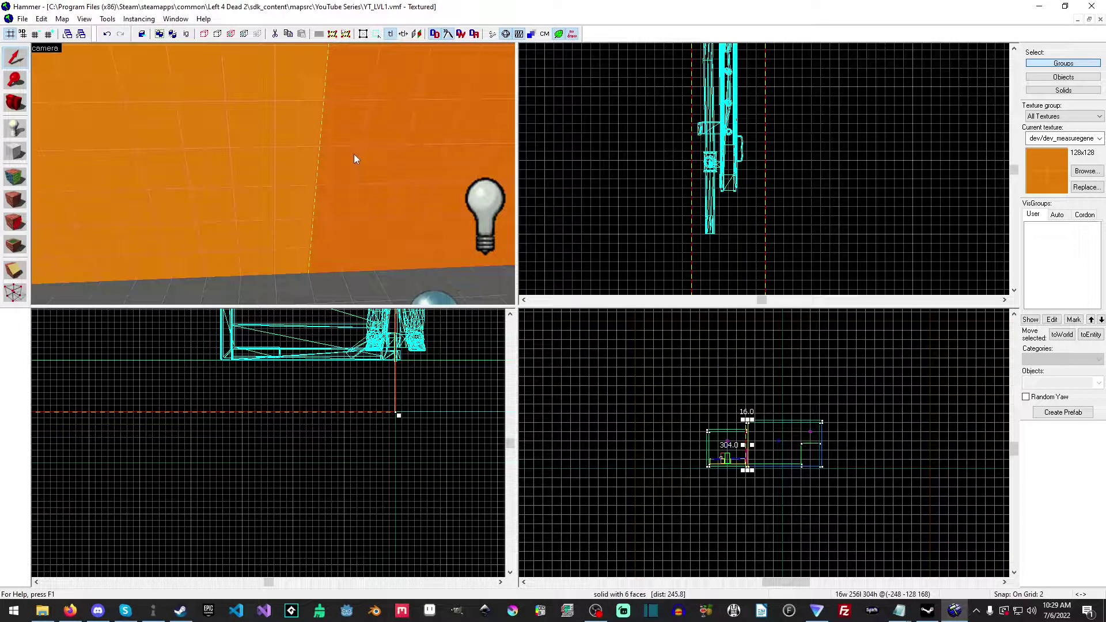
click(249, 140)
ctrl+click(379, 143)
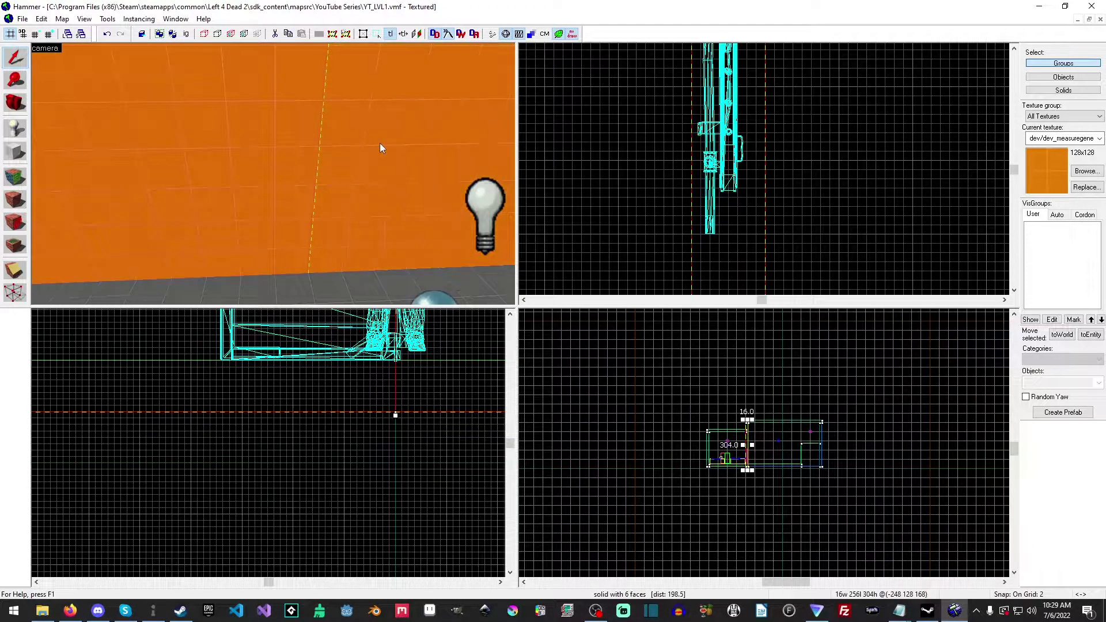
Step: Clip the selected wall across its thickness at the door's opposite, latch-side edge, keeping both sides
click(22, 271)
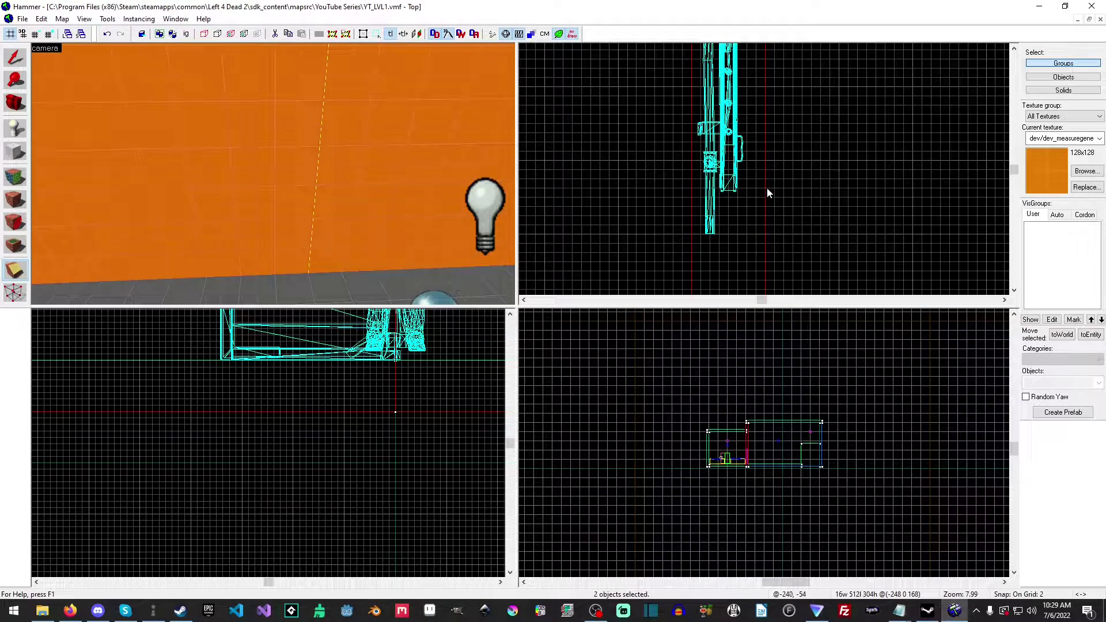
drag(765, 189, 693, 189)
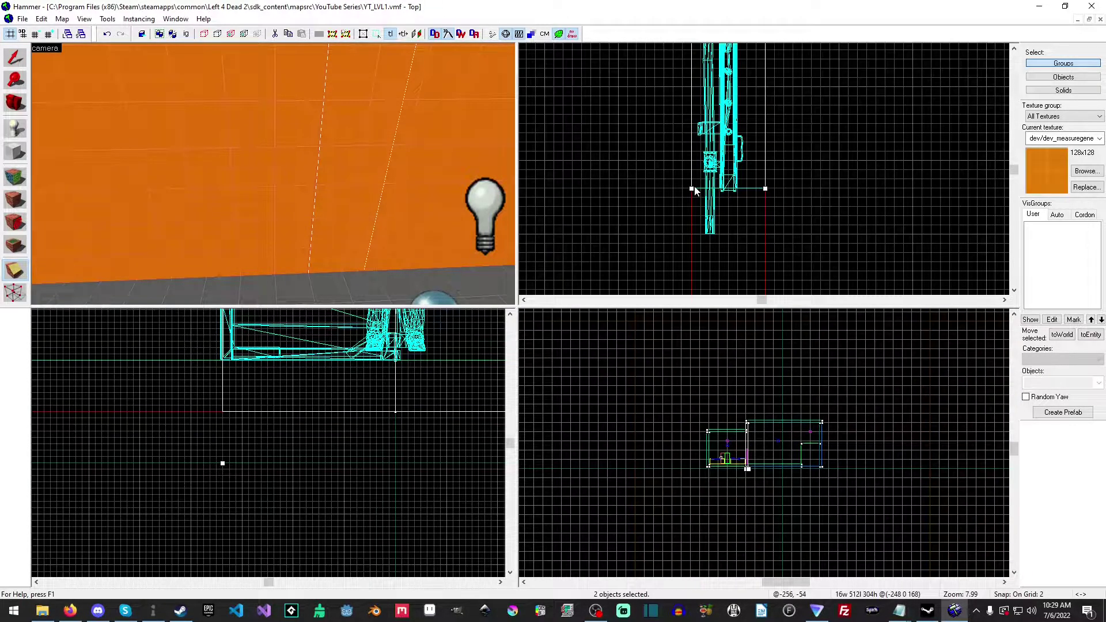
key(shift+x)
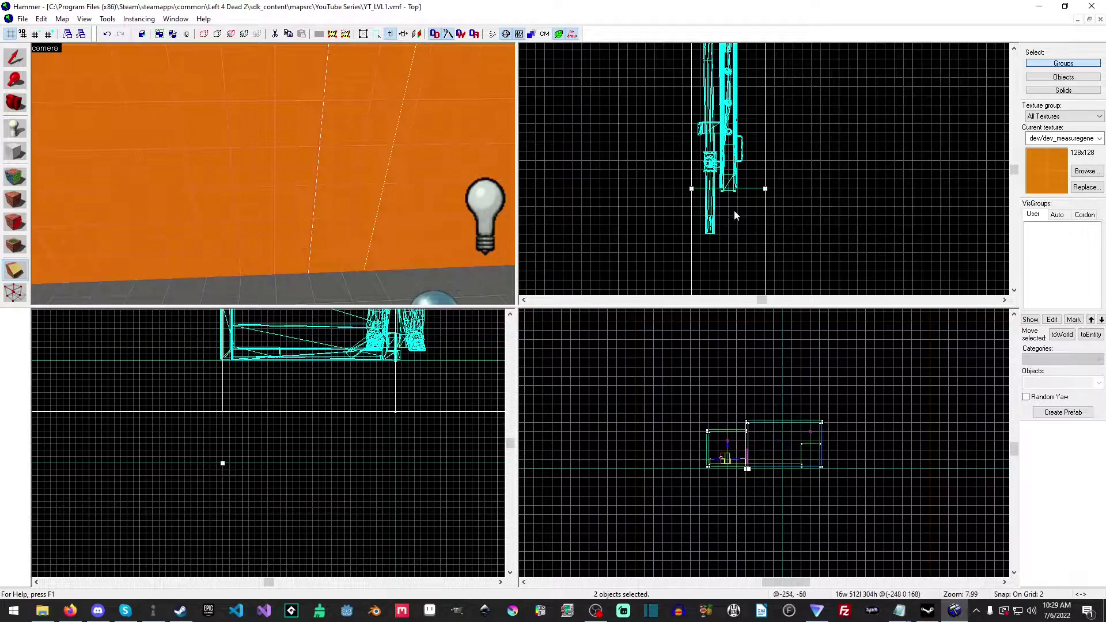
key(Return)
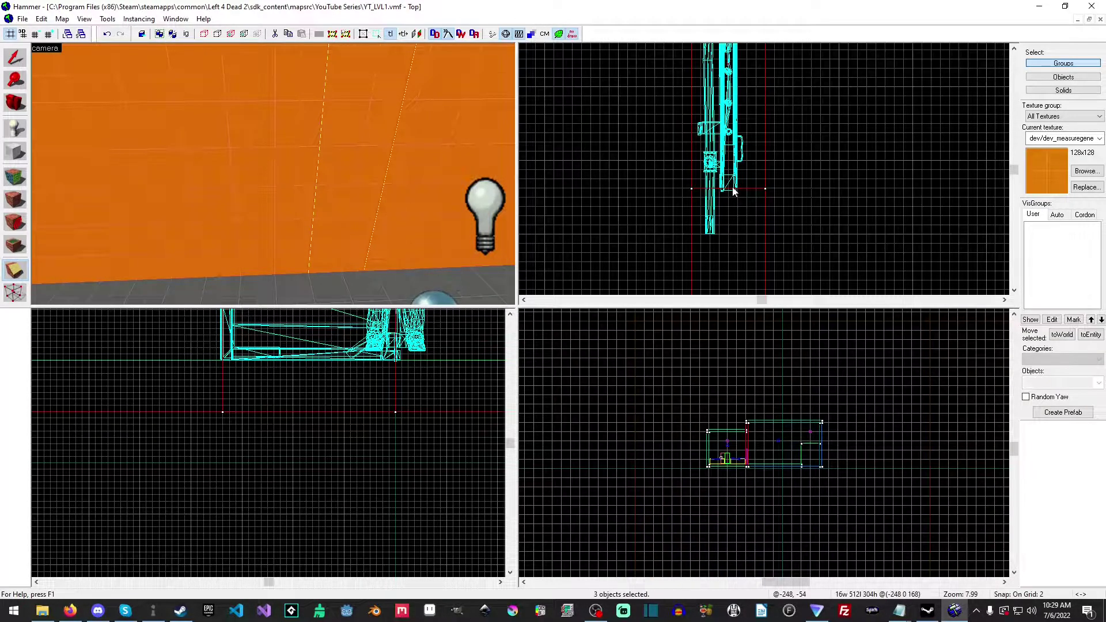
Step: Clip the three selected wall pieces horizontally along the top of the door, keeping only the part above it
scroll(755, 464, up, 5)
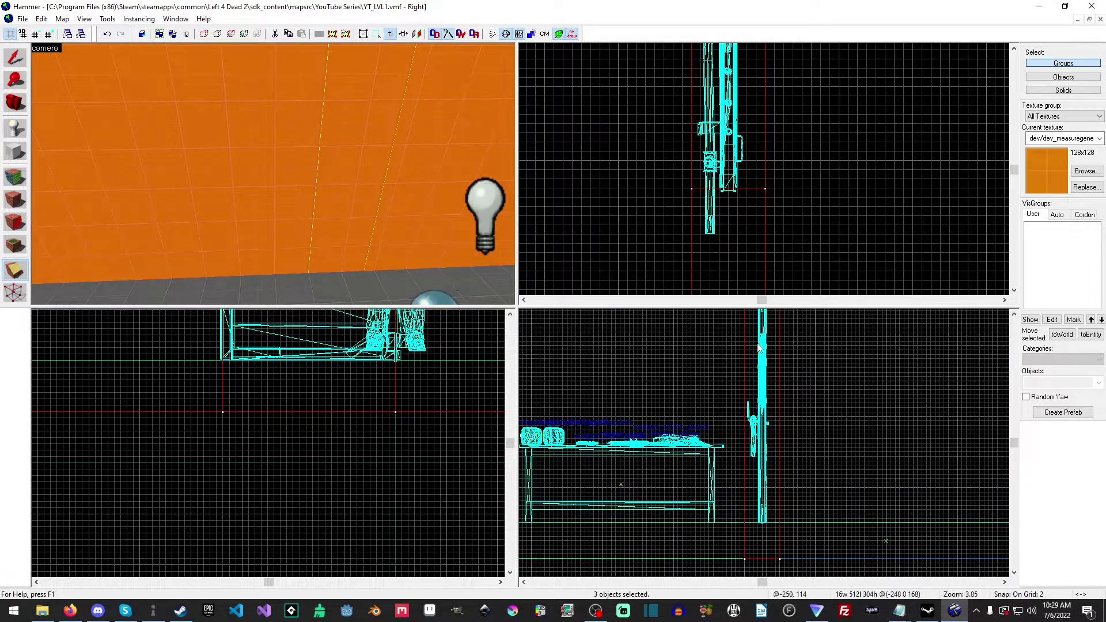
middle_drag(855, 370, 813, 421)
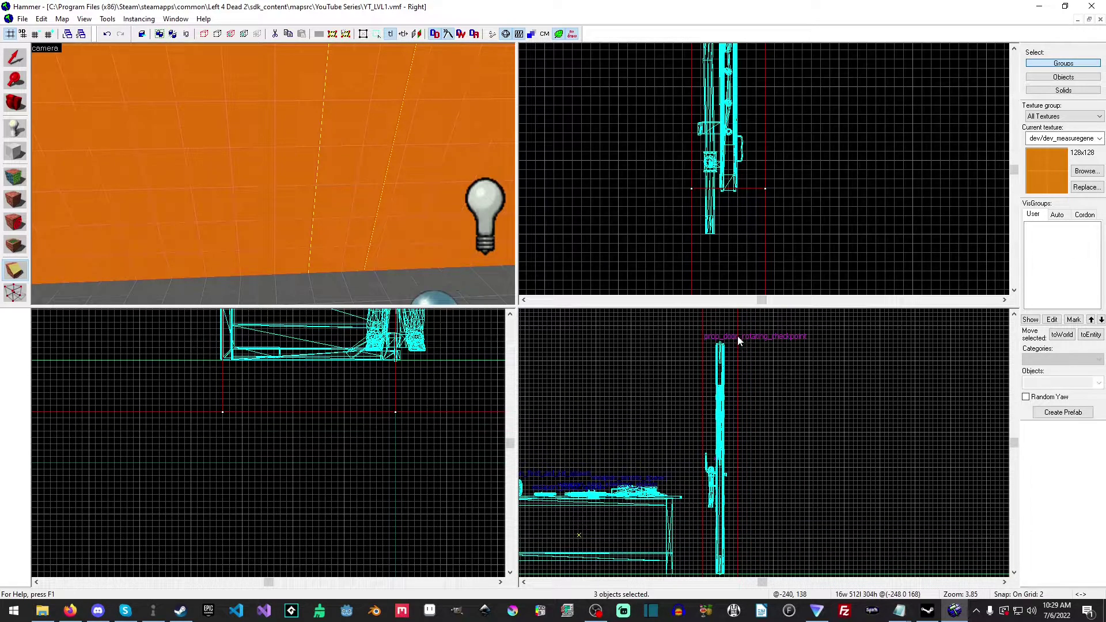
scroll(742, 370, up, 5)
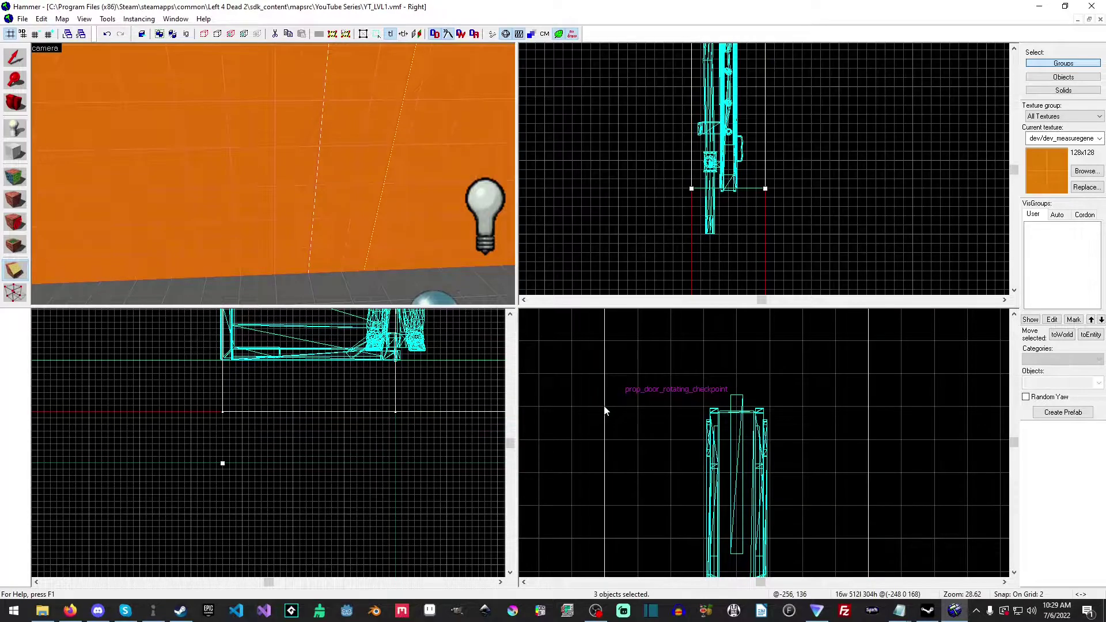
drag(605, 407, 867, 416)
key(shift+x)
key(shift+x)
key(shift+x)
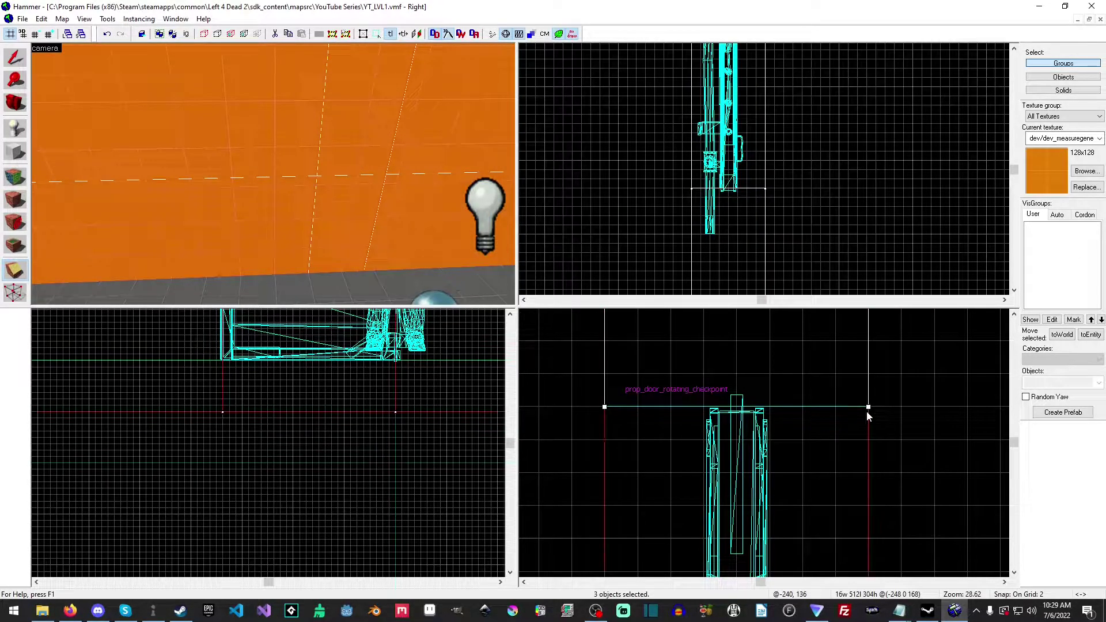
key(Return)
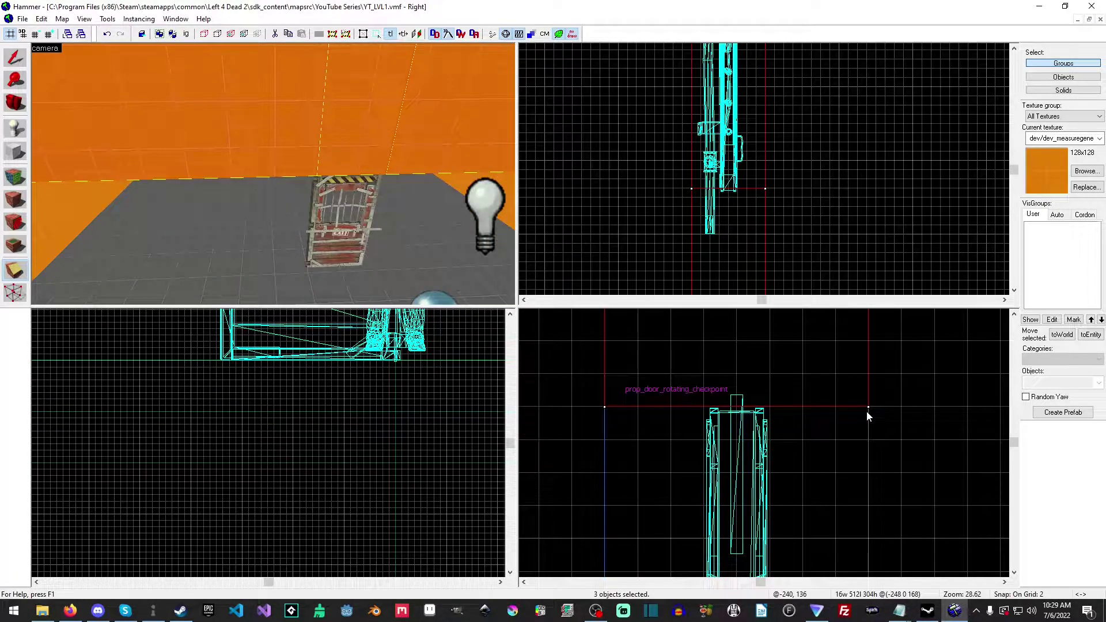
Step: Undo the clip of all three wall pieces, and clip only the middle piece along the door's top, keeping the part above
key(Return)
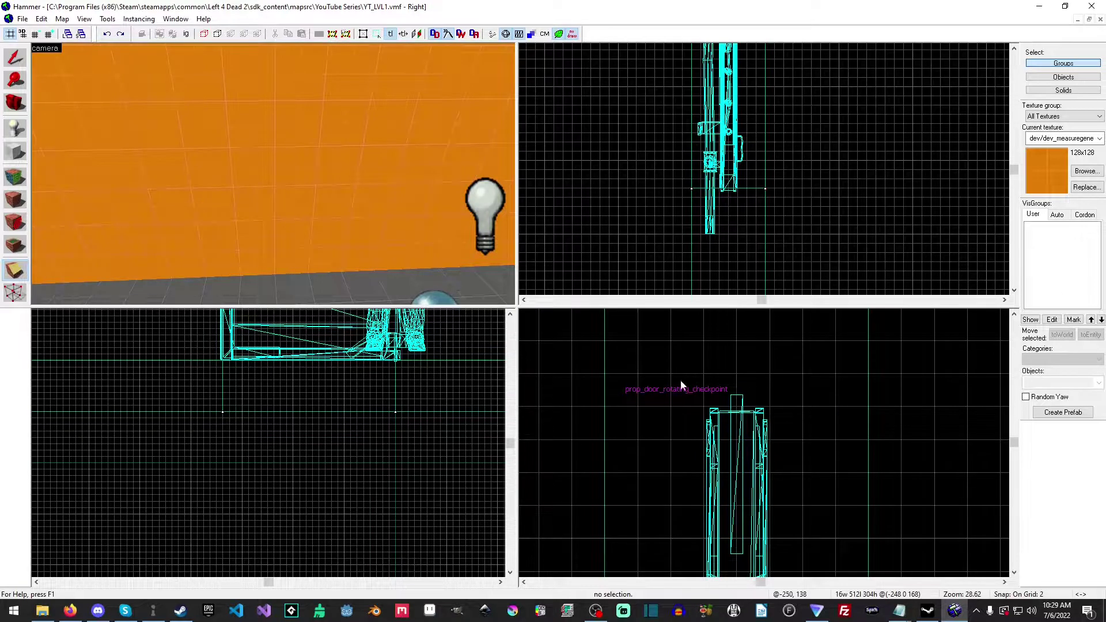
click(16, 57)
click(311, 163)
click(333, 164)
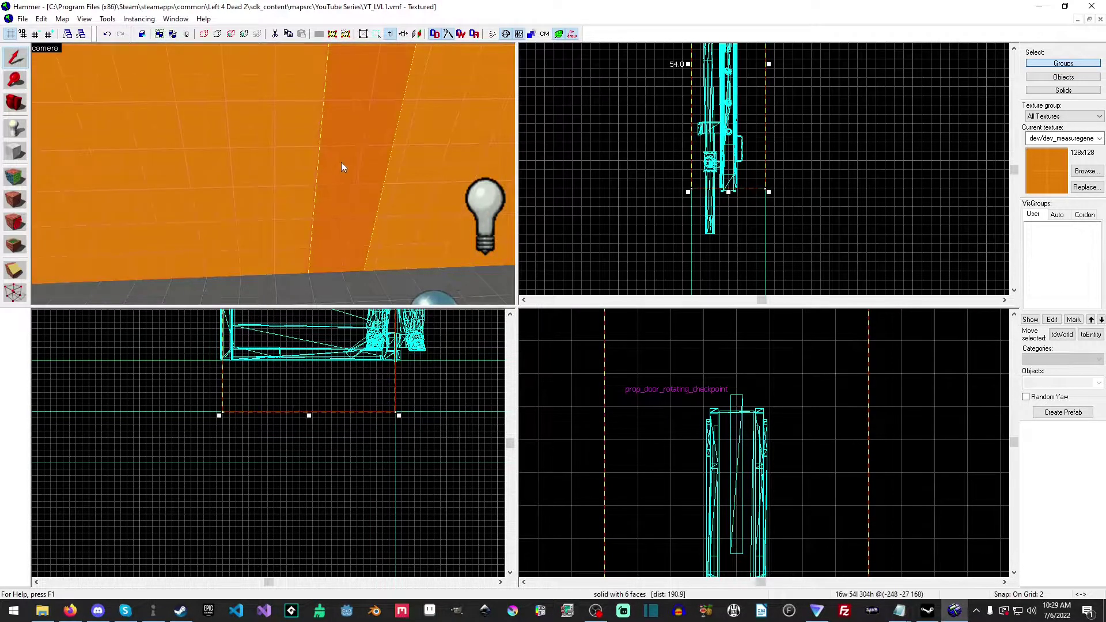
click(14, 269)
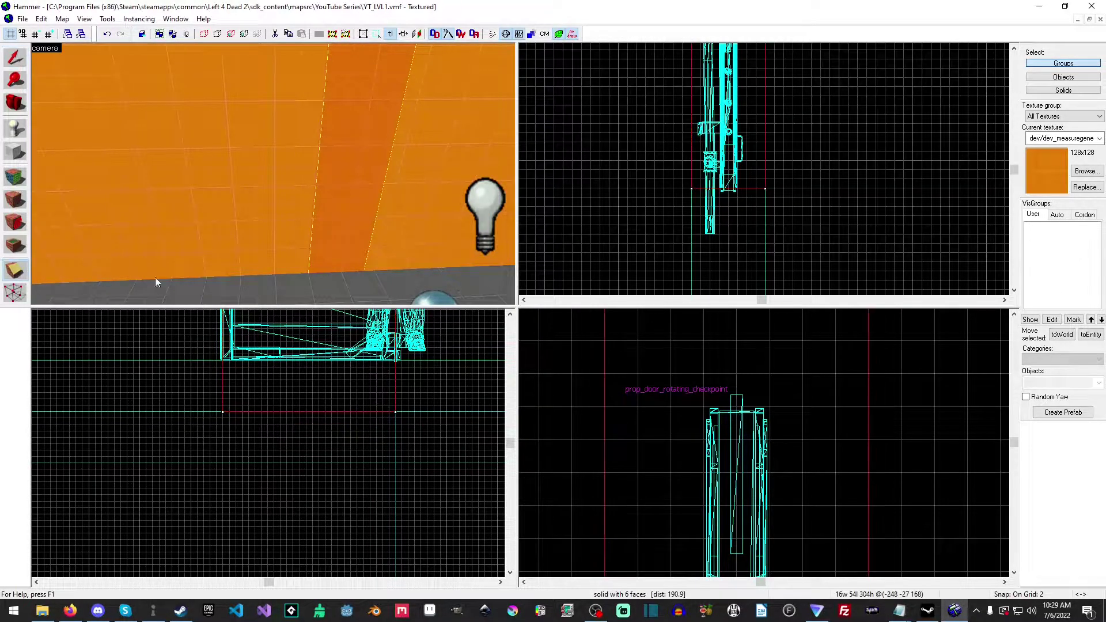
drag(605, 407, 867, 410)
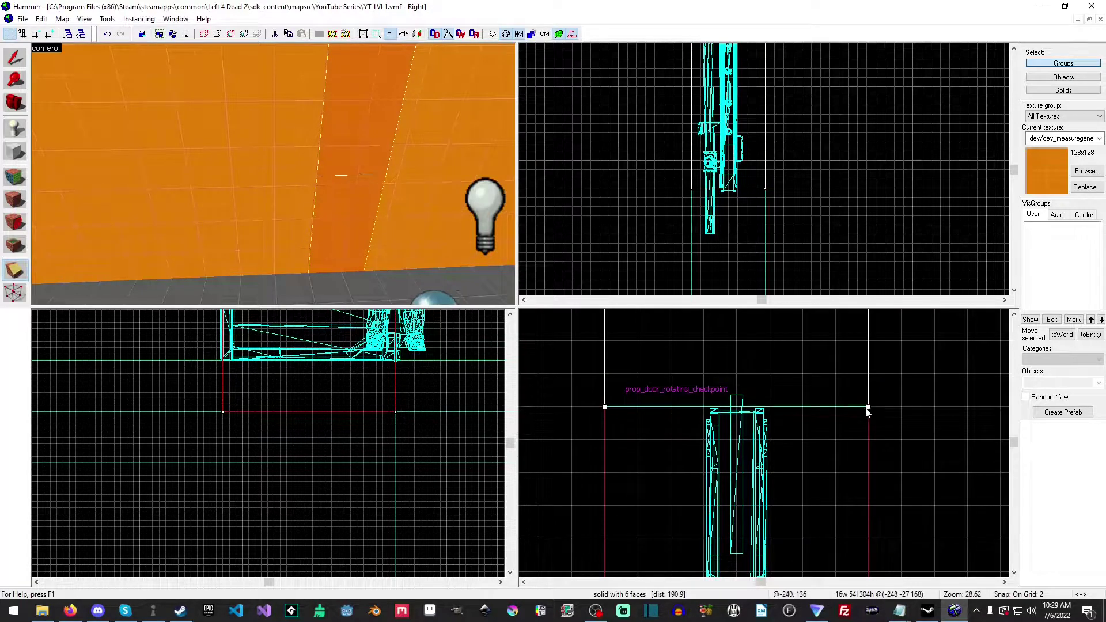
key(Return)
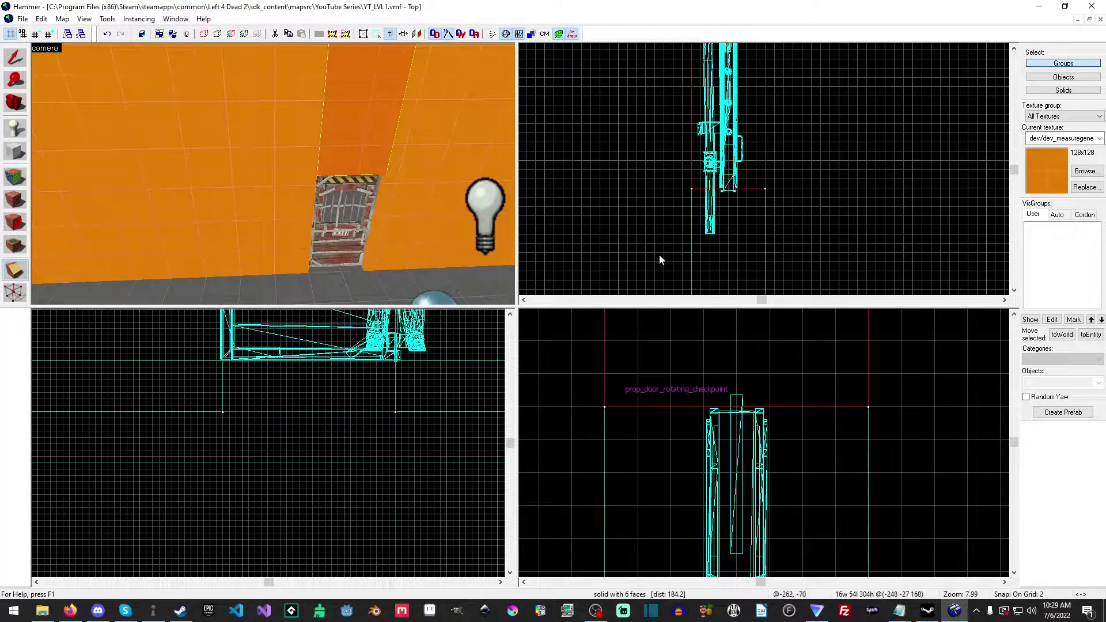
Step: Inspect the door and its fit in the doorway from both sides of the dividing wall
key(z)
key(s)
key(w)
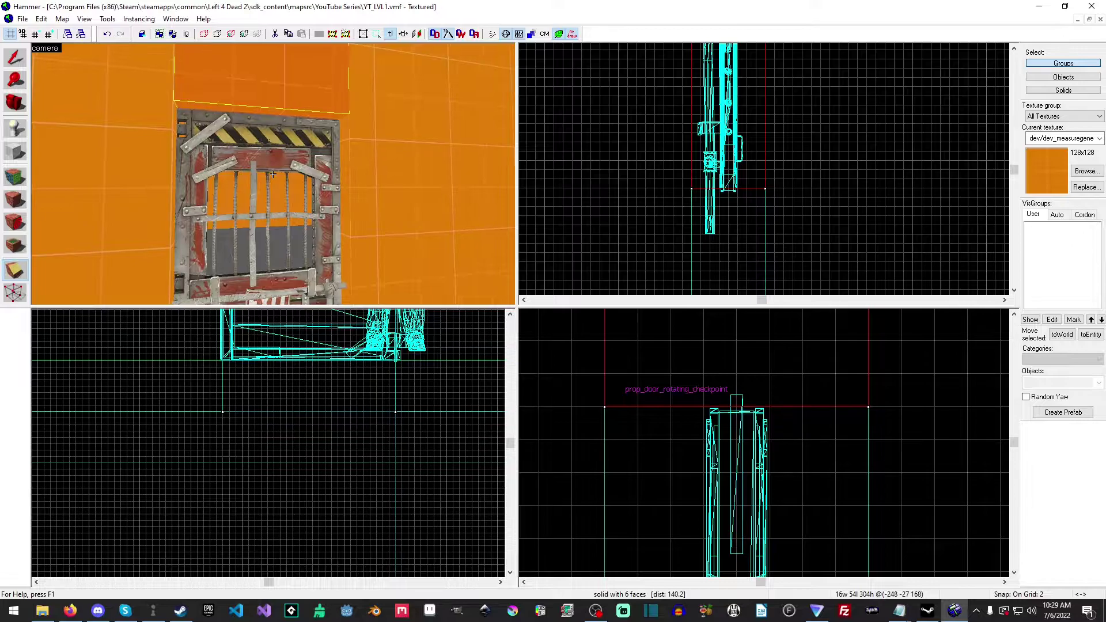
key(w)
key(w)
key(s)
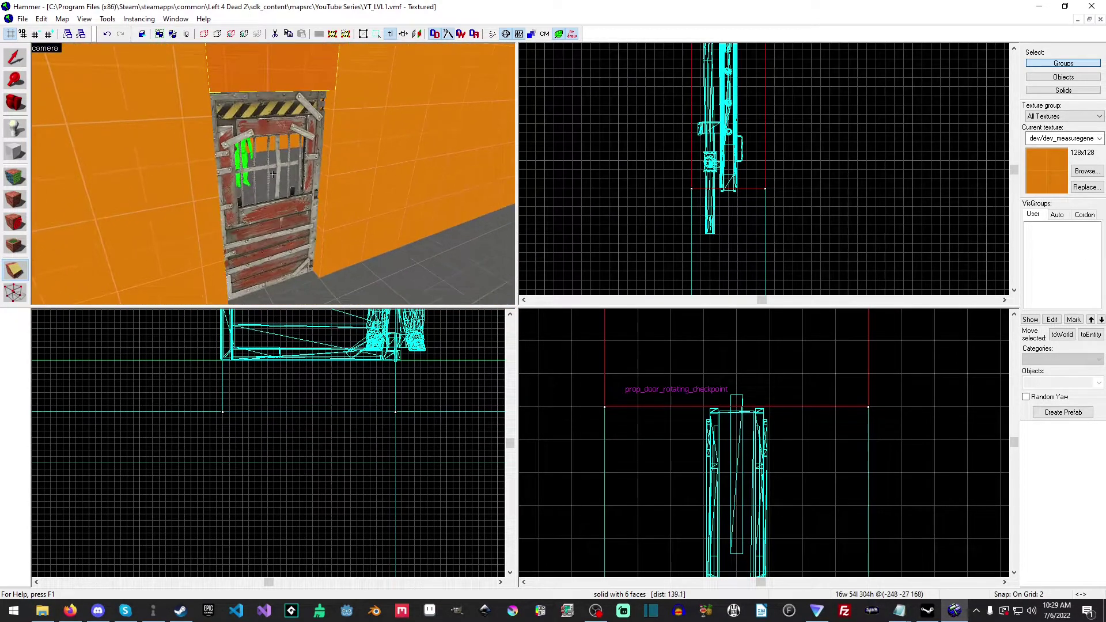
key(w)
key(w)
key(s)
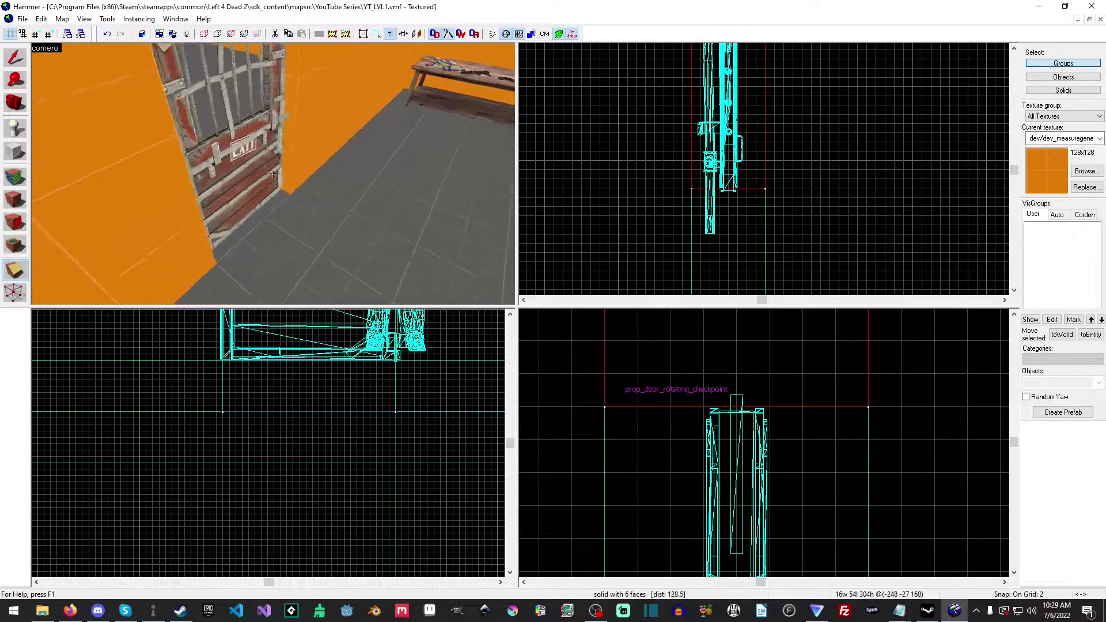
key(w)
key(s)
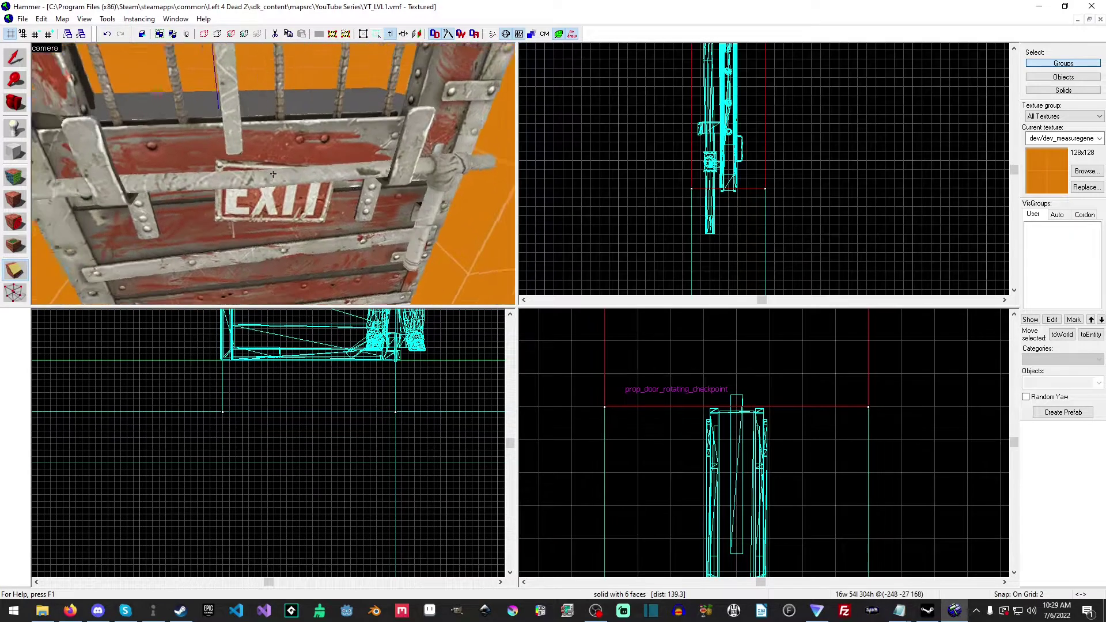
key(a)
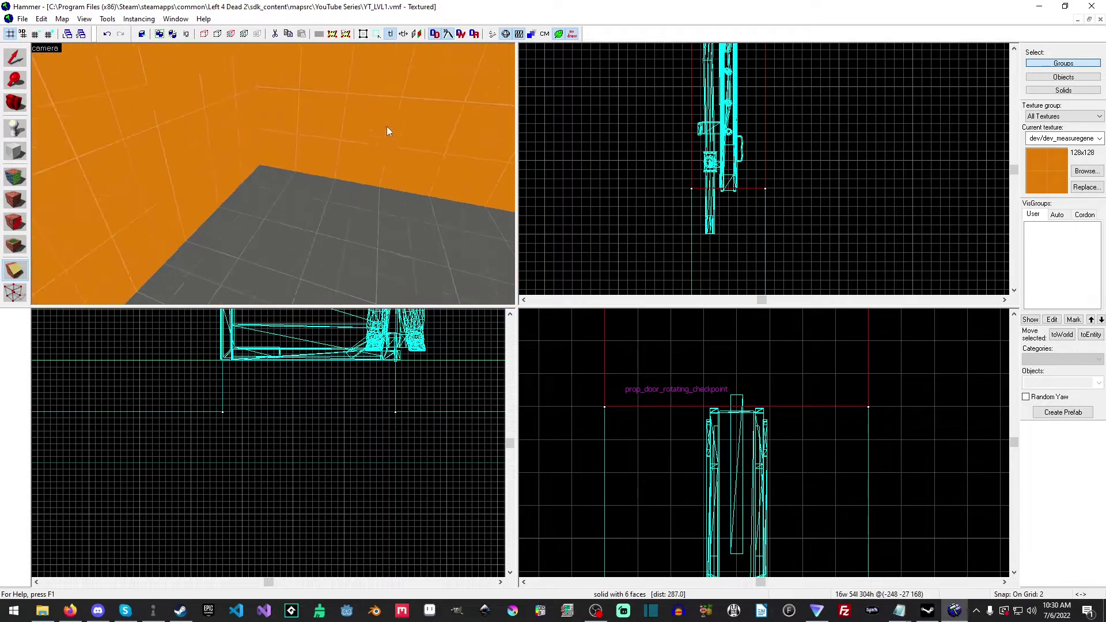
Step: Select the 256-unit-long wall section beside the door for clipping and raise the grid size to 16 units
key(z)
key(w)
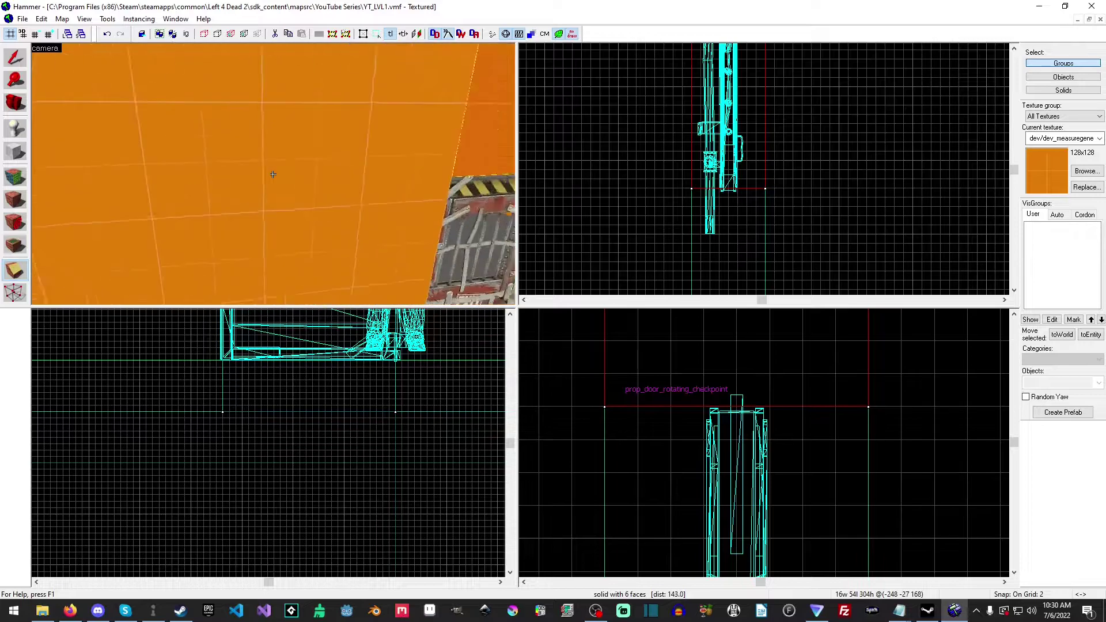
key(w)
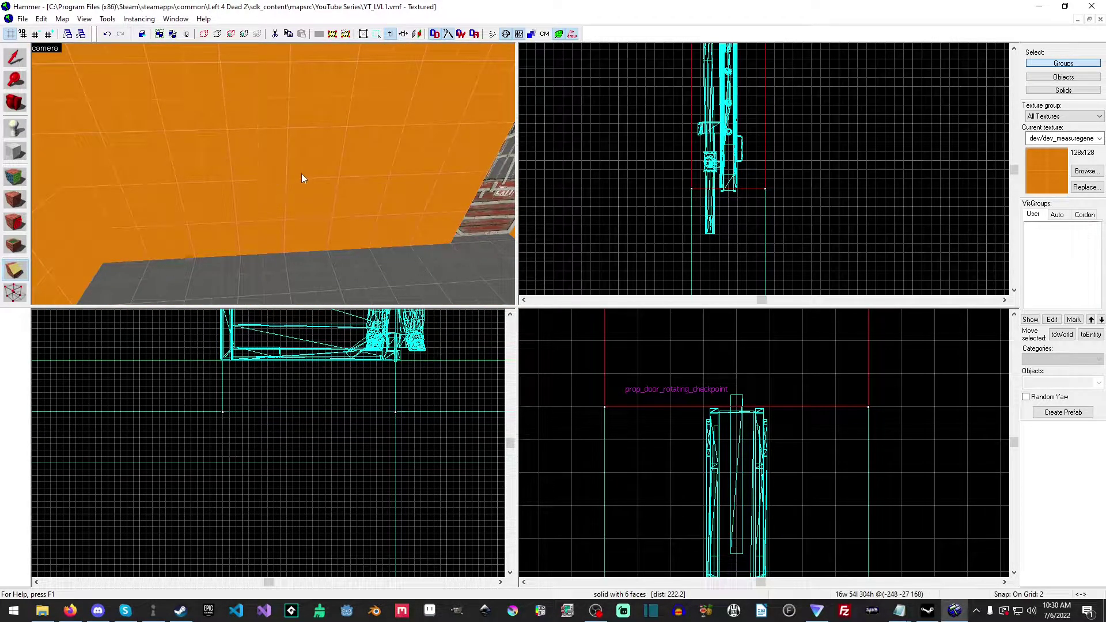
scroll(822, 511, down, 4)
scroll(324, 402, down, 5)
middle_drag(296, 363, 306, 431)
middle_drag(410, 349, 240, 345)
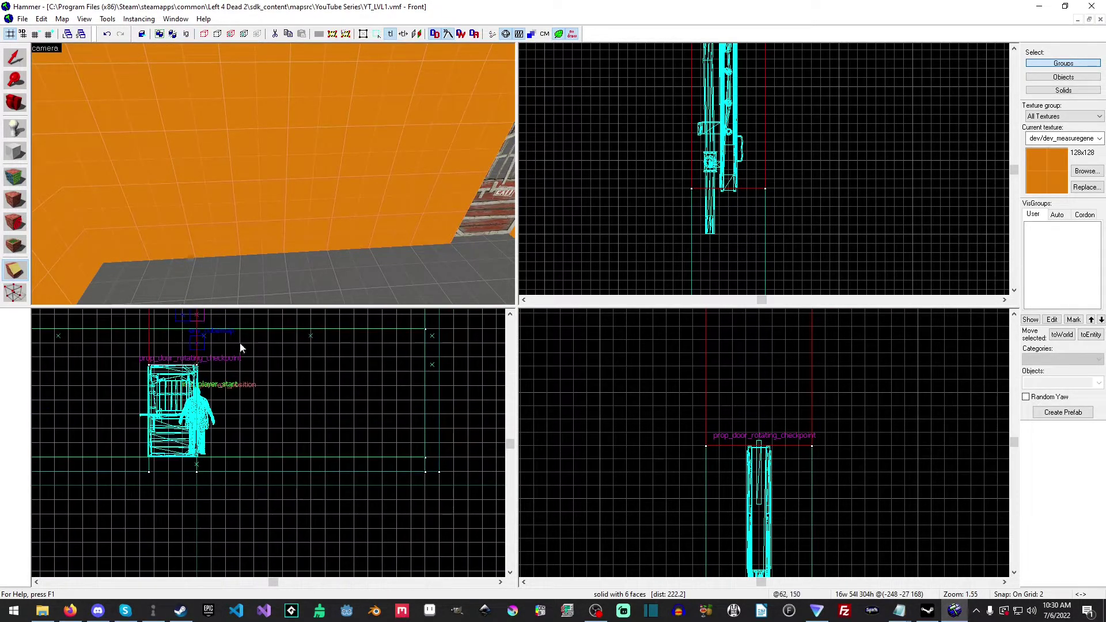
click(15, 57)
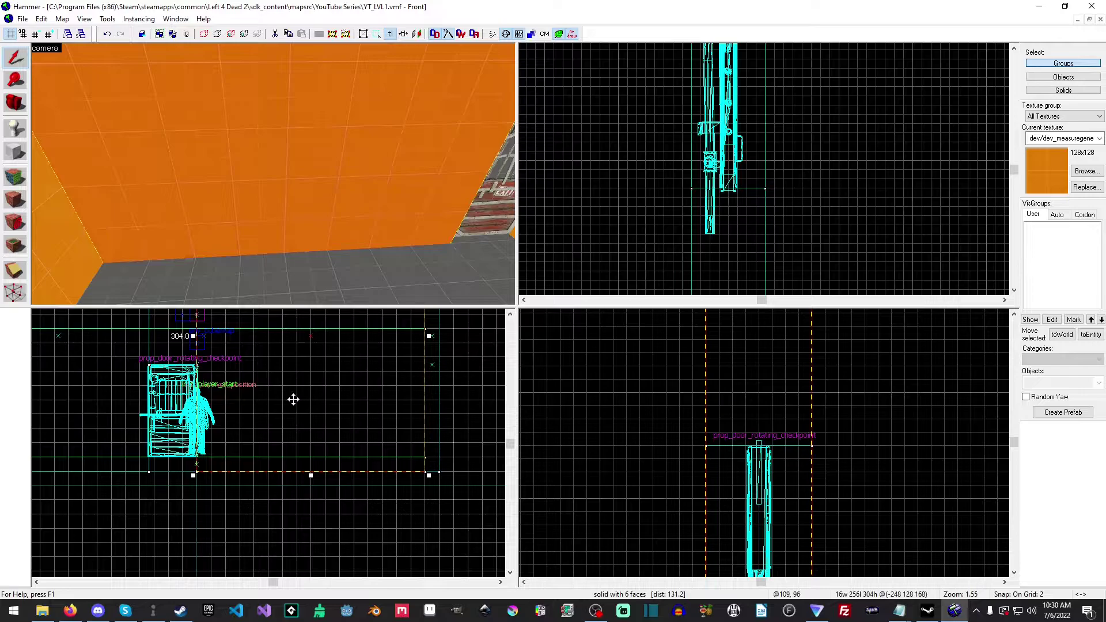
scroll(293, 399, up, 5)
scroll(247, 410, down, 3)
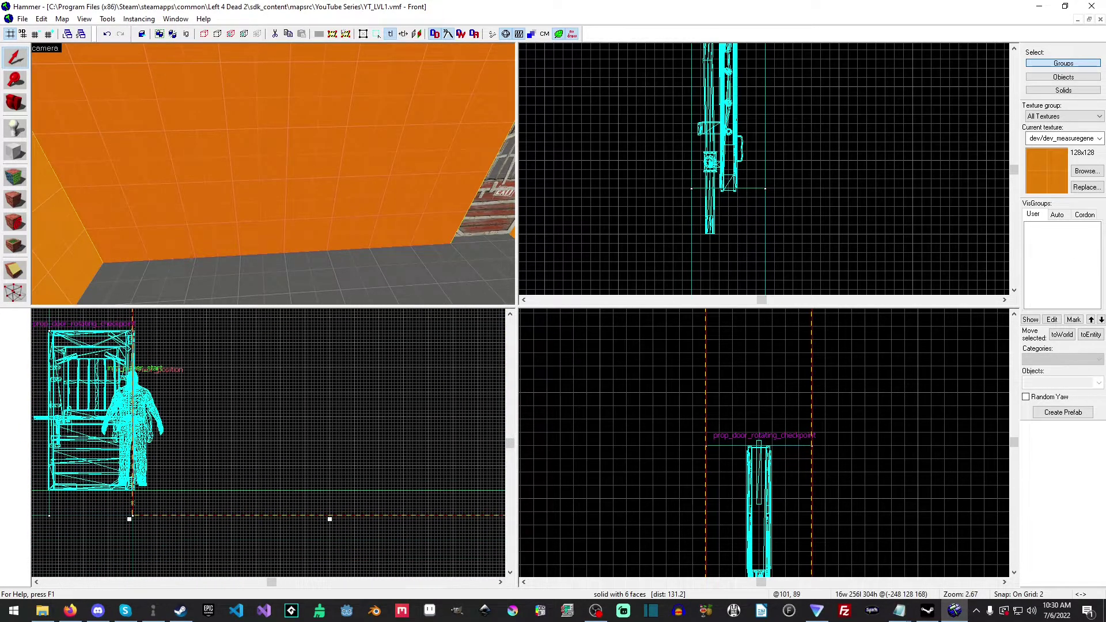
click(11, 274)
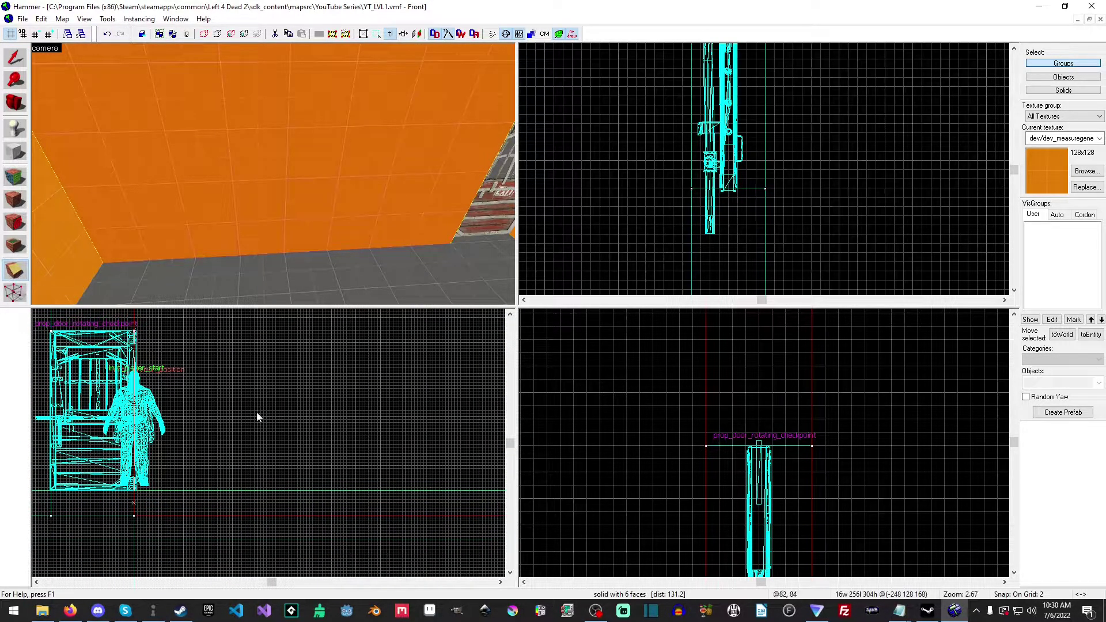
scroll(234, 417, up, 3)
key(bracketright)
key(bracketright)
key(bracketright)
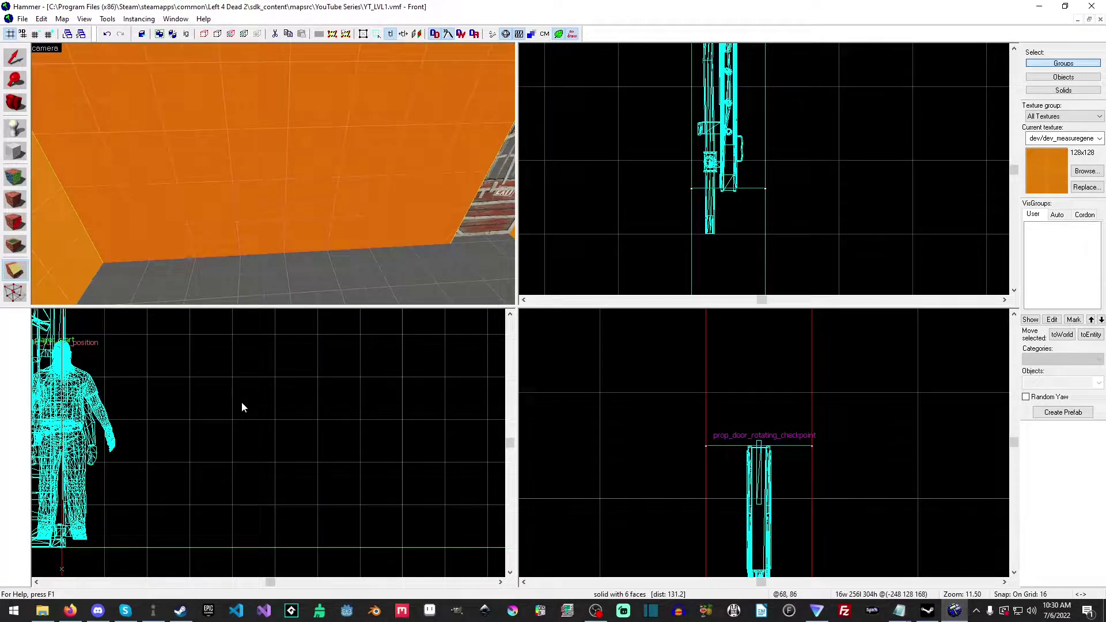
Step: Try to clip the selected wall vertically 64 units from the doorway, keeping only the door-side part, and undo the cut
drag(233, 464, 237, 404)
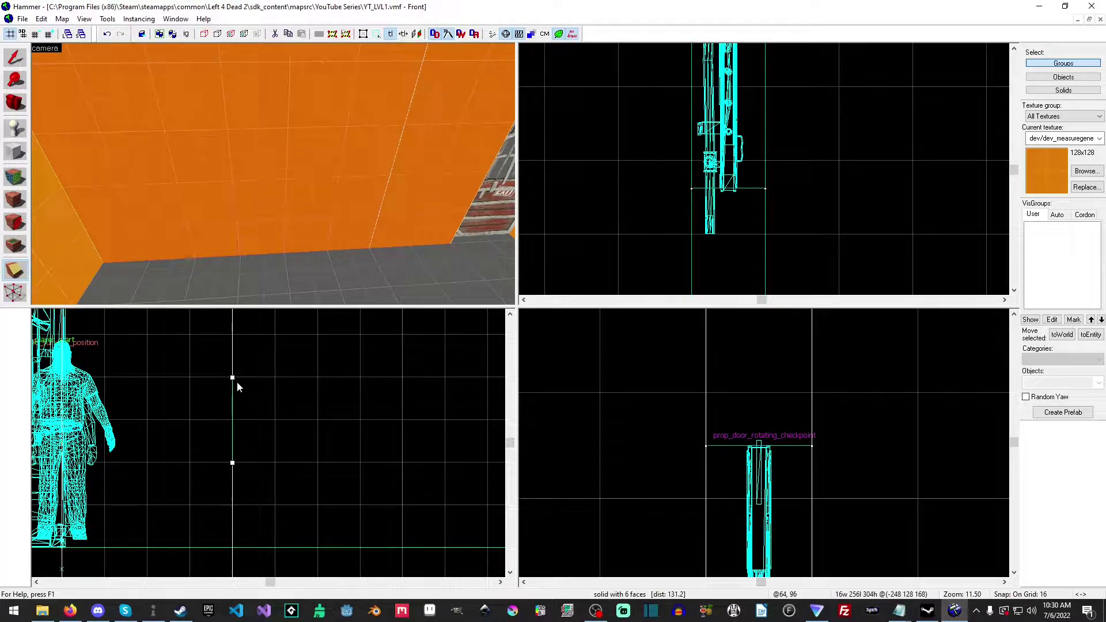
scroll(237, 381, up, 1)
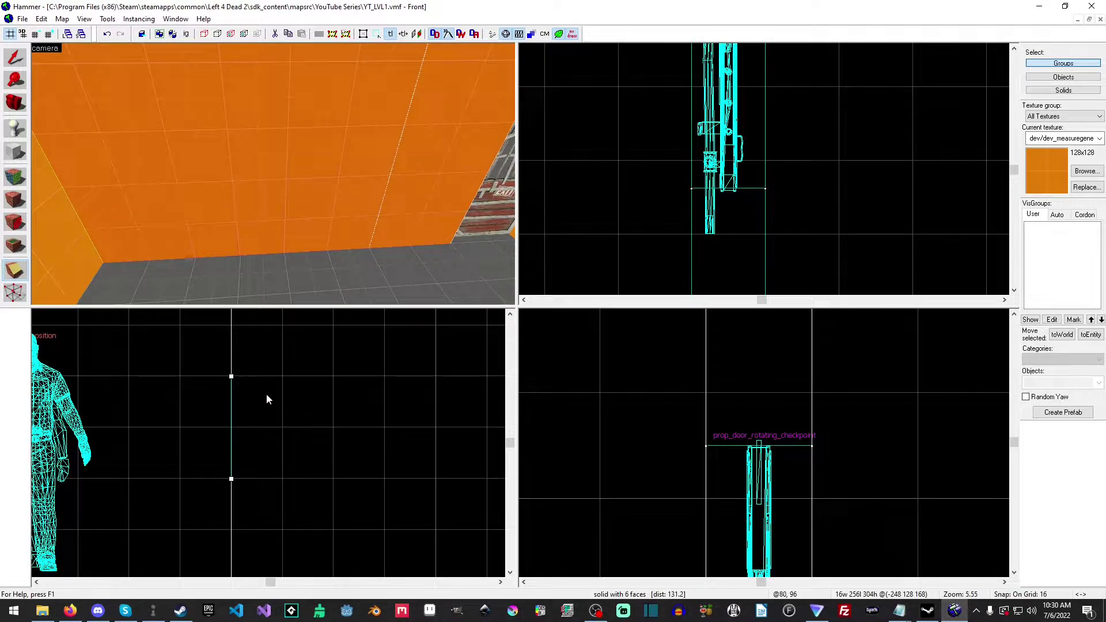
scroll(267, 397, down, 3)
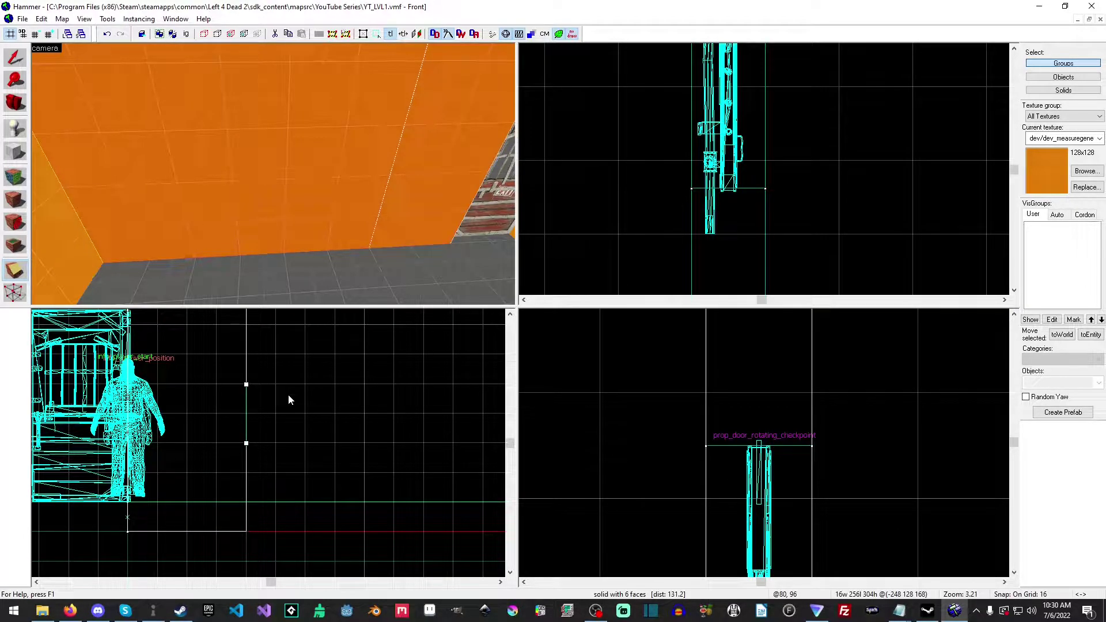
key(Return)
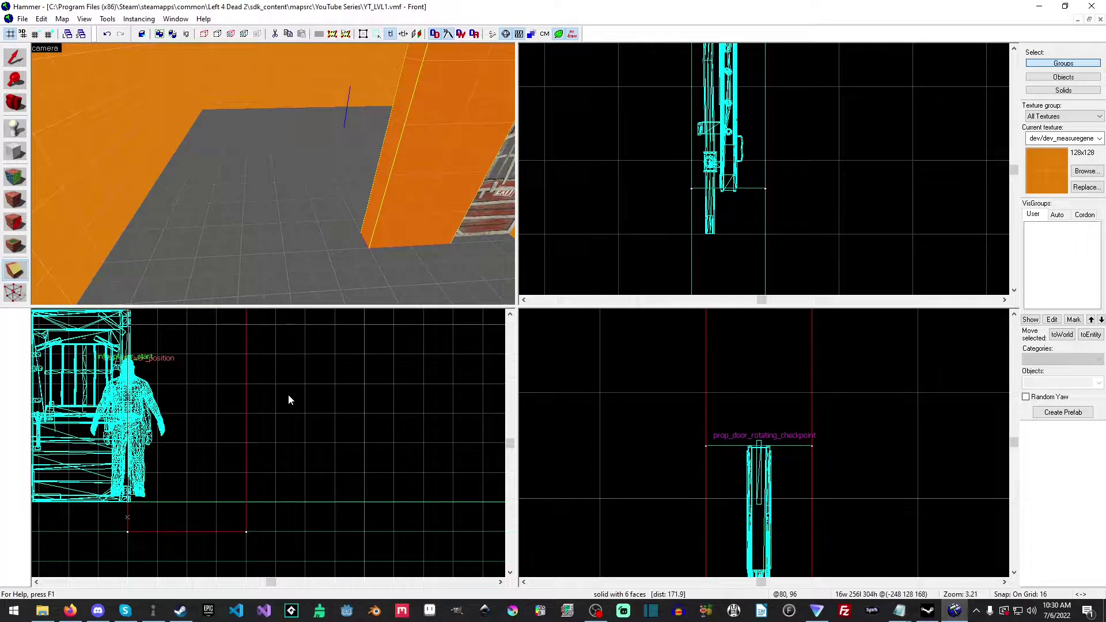
key(ctrl+z)
Step: Clip the wall section beside the door vertically 64 units from the doorway, keeping both sides
click(14, 57)
click(303, 158)
key(shift+x)
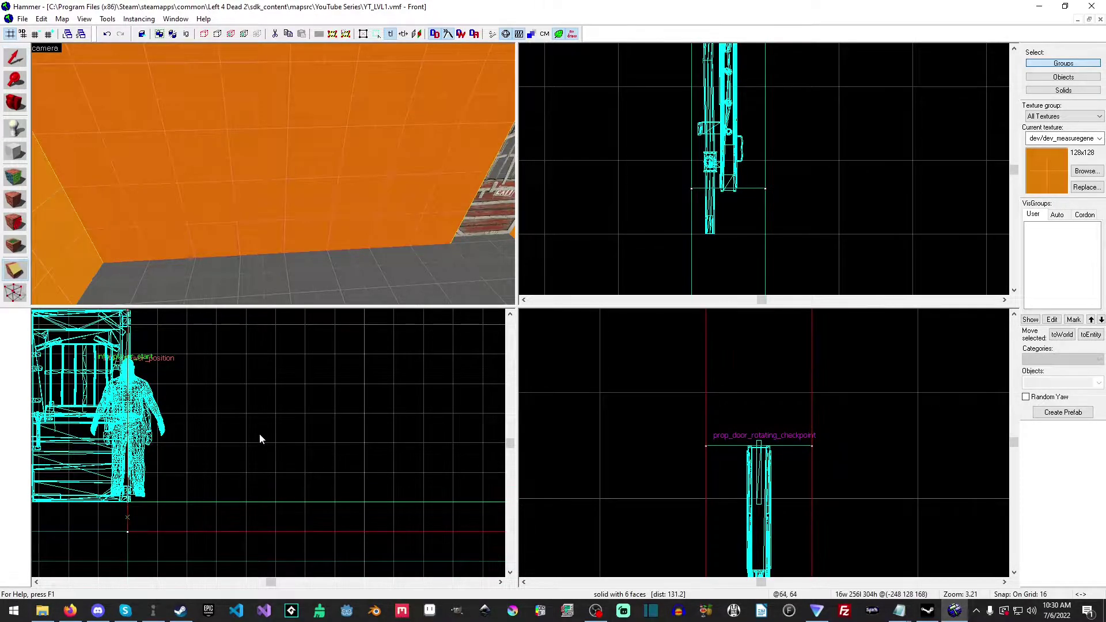
drag(249, 439, 248, 371)
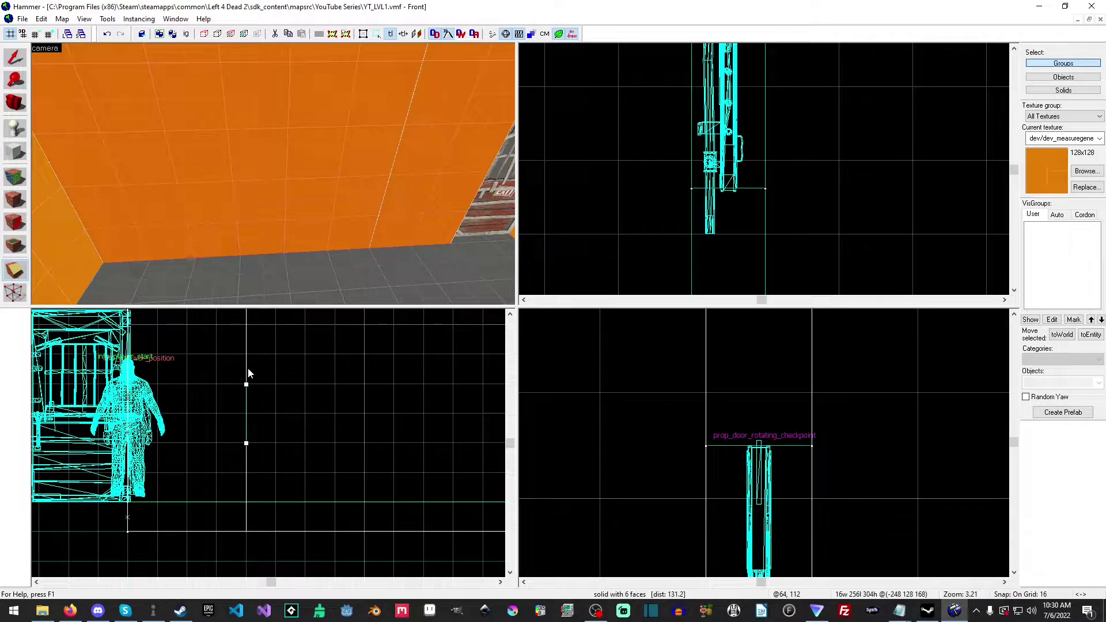
key(Return)
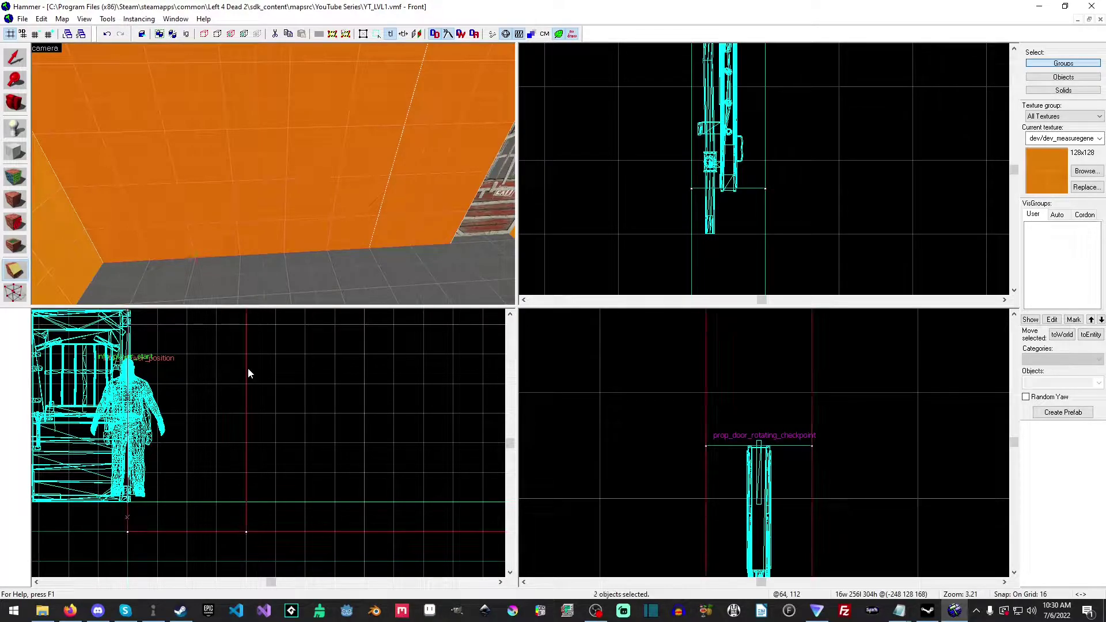
Step: Select only the 192-unit-long wall piece farther from the door and clip it horizontally at height 96, keeping both parts
click(16, 56)
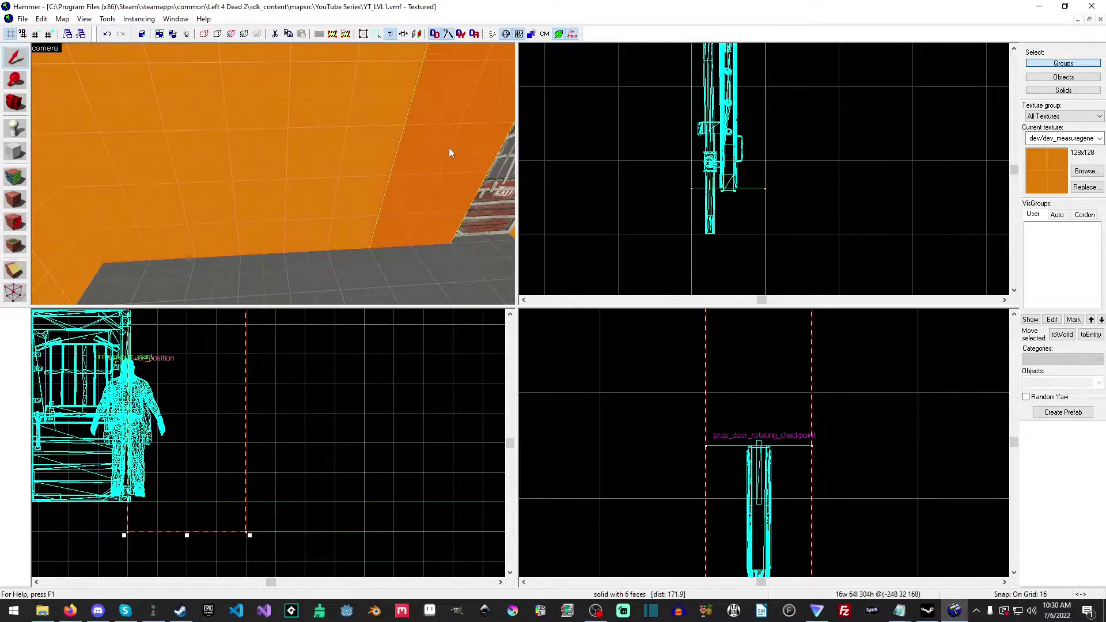
click(351, 174)
key(shift+a)
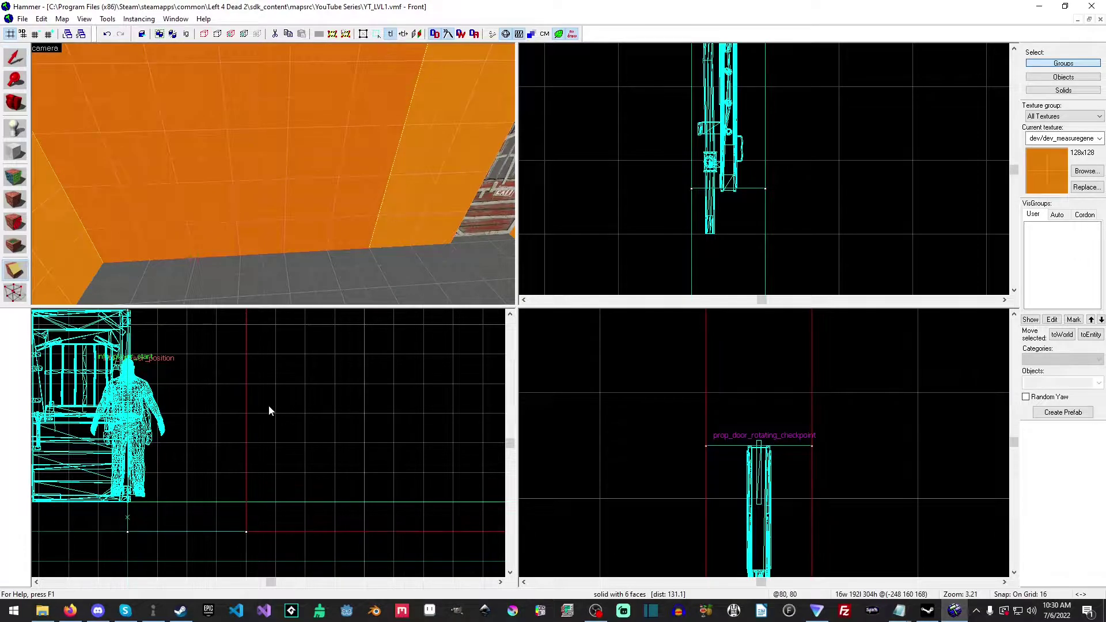
drag(248, 386, 422, 392)
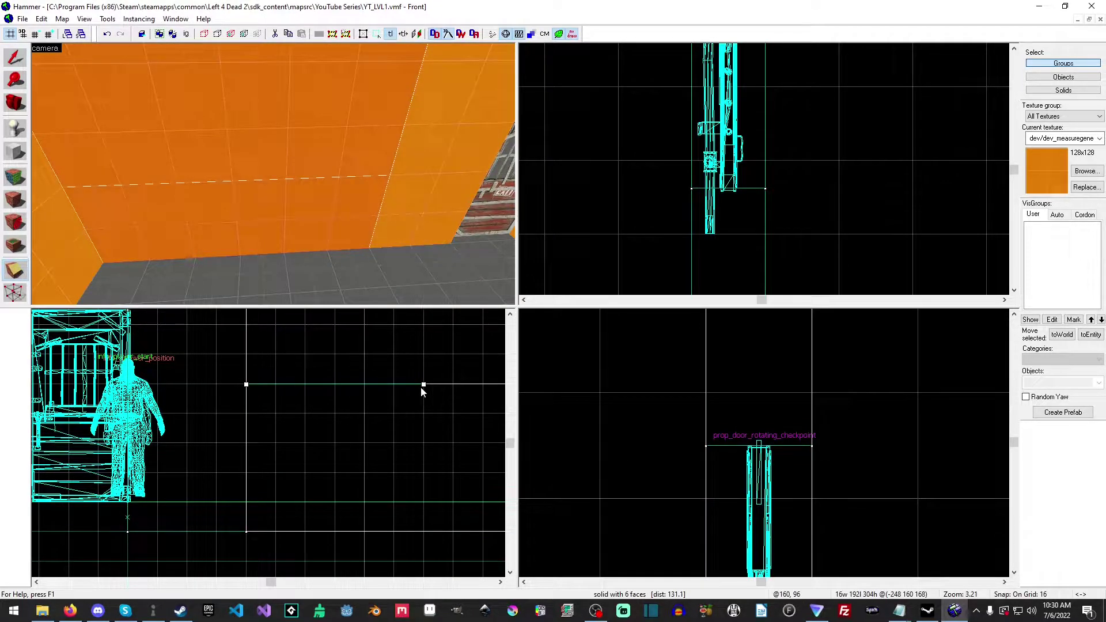
key(Return)
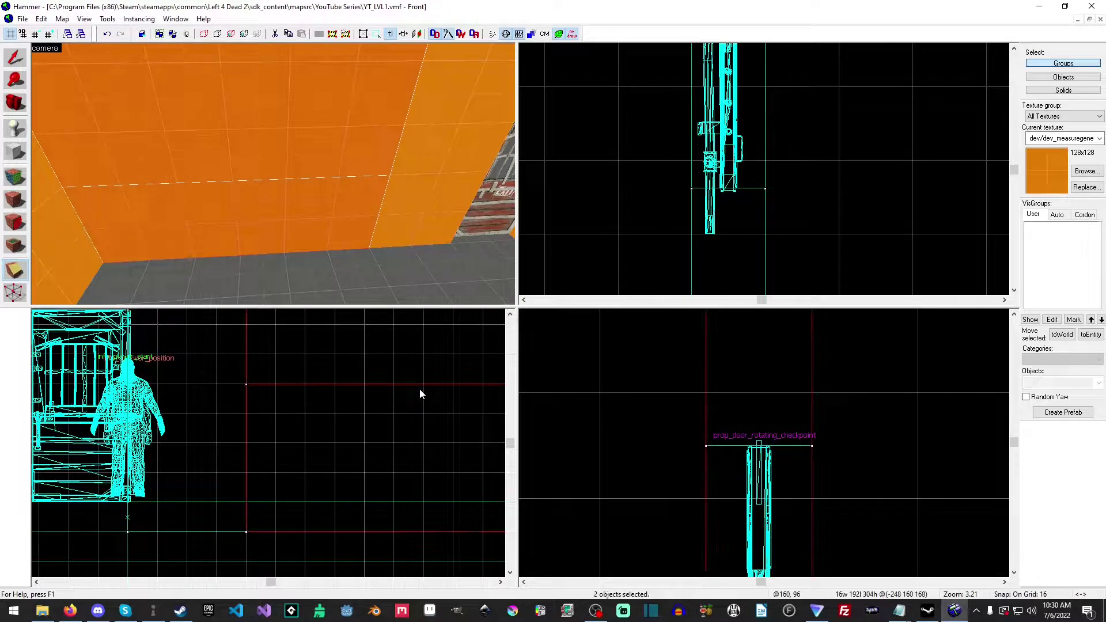